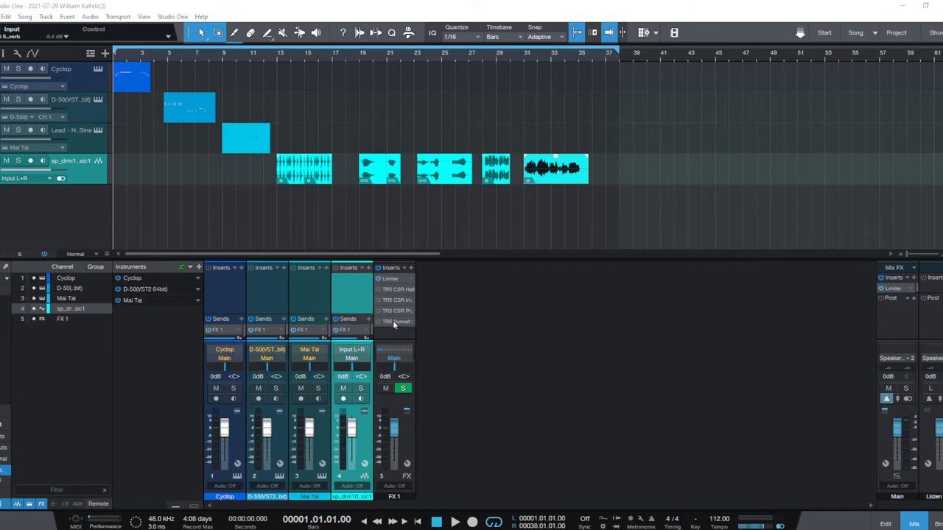
- View the TR5 Sunset Sound Studio Reverb inserted on the FX 1 channel, and close its window
{"action": "double_click", "coordinate": [394, 322]}
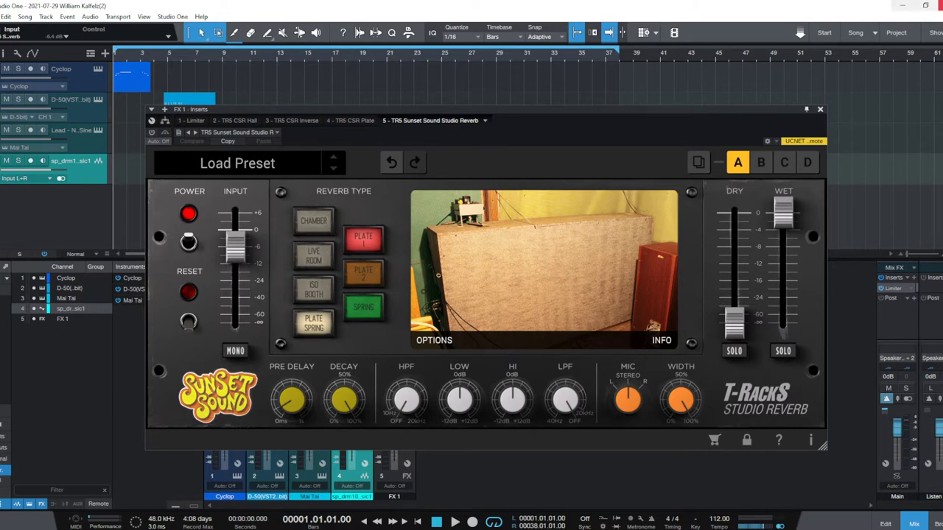
{"action": "left_click", "coordinate": [818, 110]}
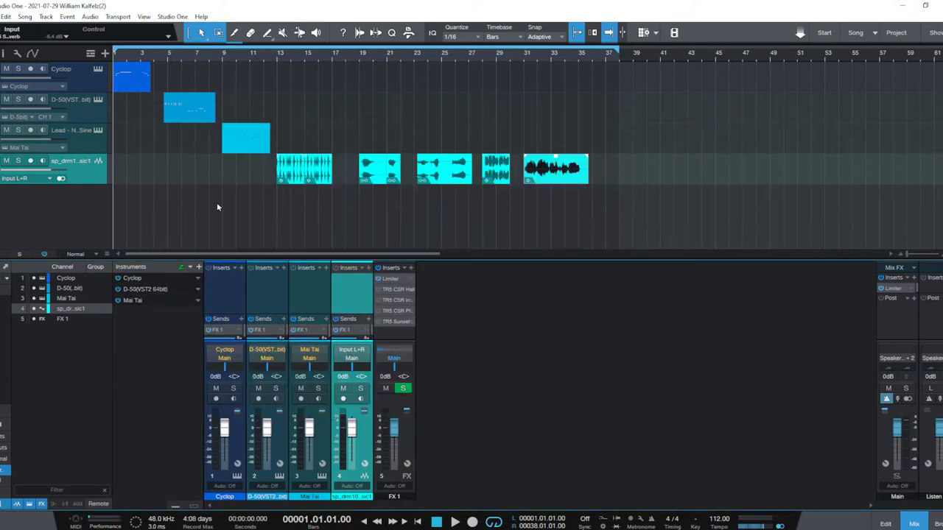
- Play the song from the start while viewing the Cyclop, D-50 and Mai Tai instruments during their clips
{"action": "left_click", "coordinate": [96, 70]}
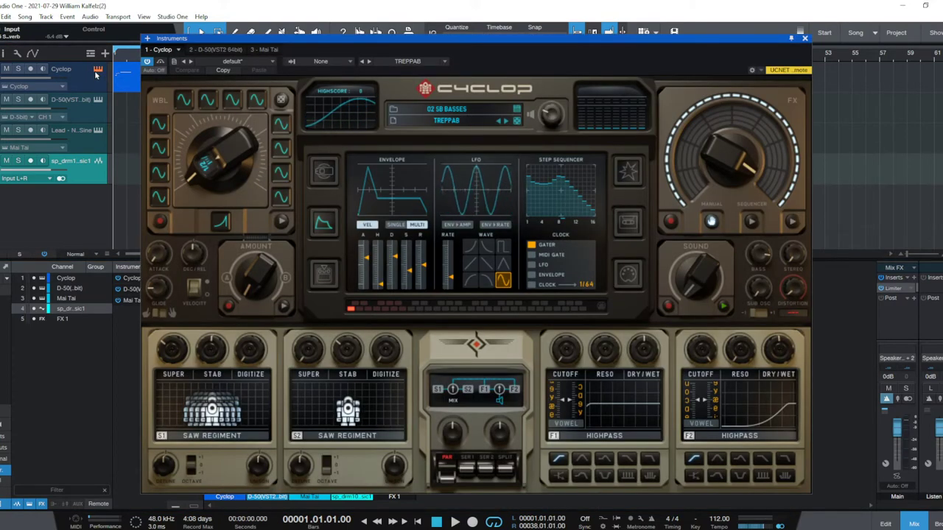
{"action": "key", "text": "space"}
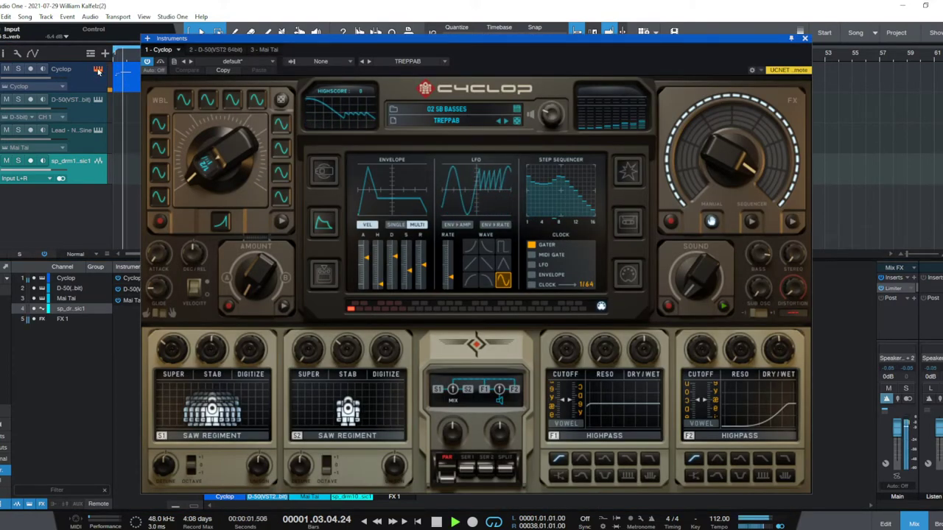
{"action": "left_click", "coordinate": [98, 70]}
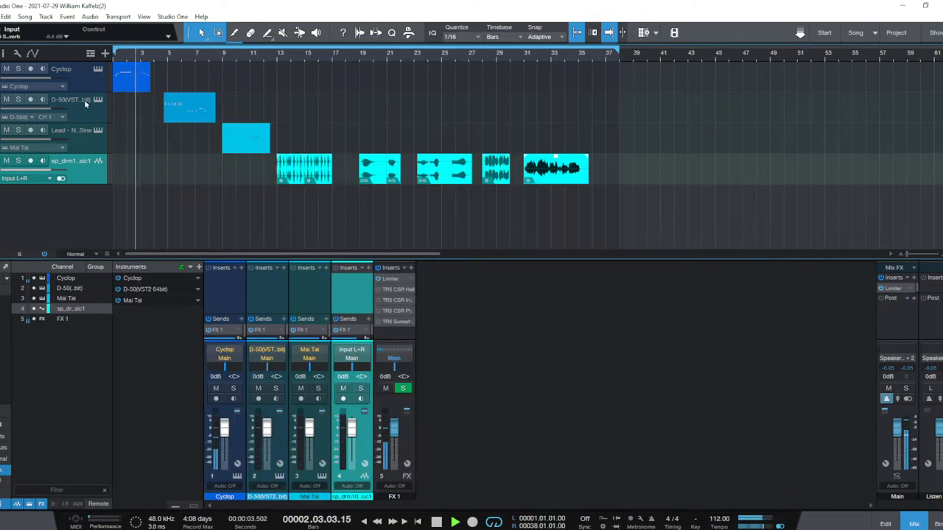
{"action": "left_click", "coordinate": [98, 100]}
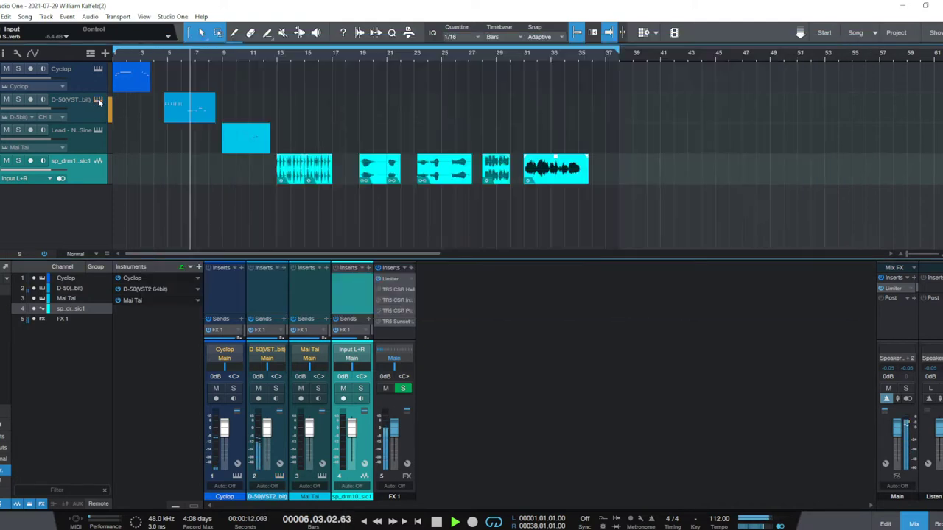
{"action": "left_click", "coordinate": [98, 99]}
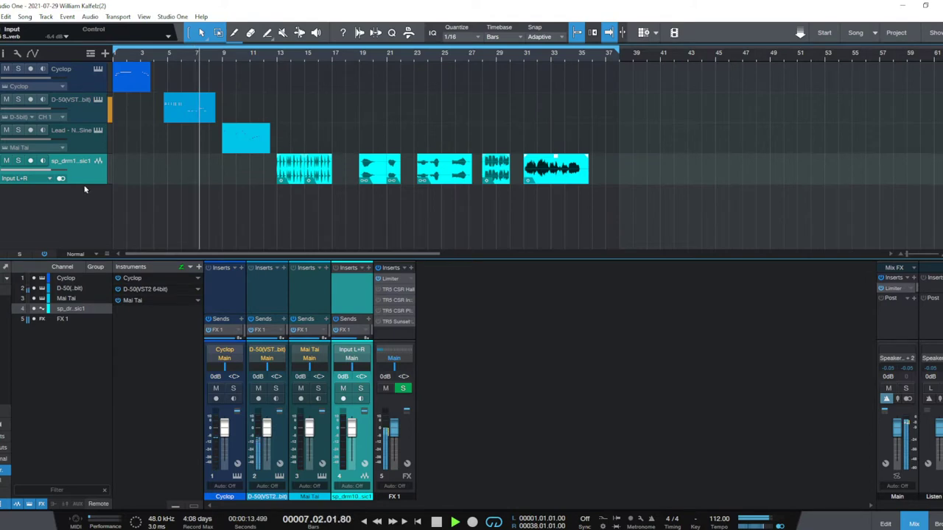
{"action": "left_click", "coordinate": [98, 131]}
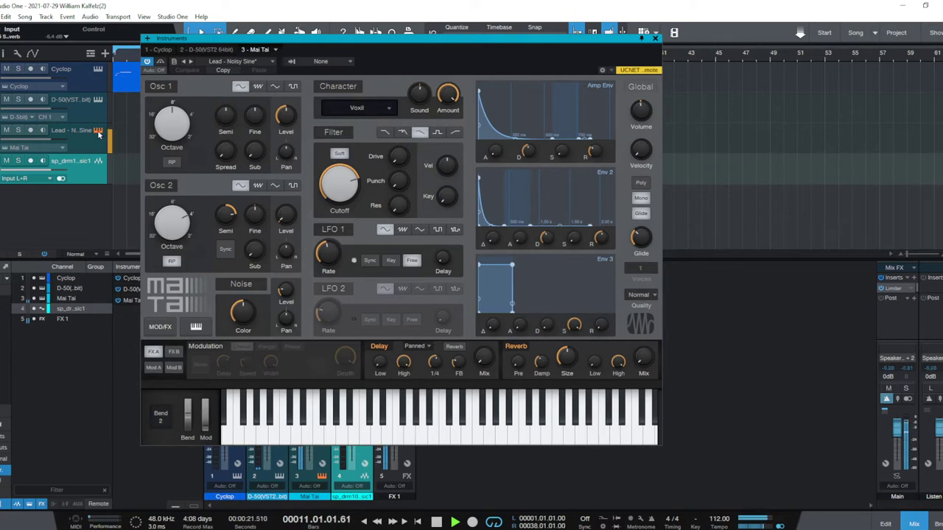
{"action": "left_click", "coordinate": [98, 131]}
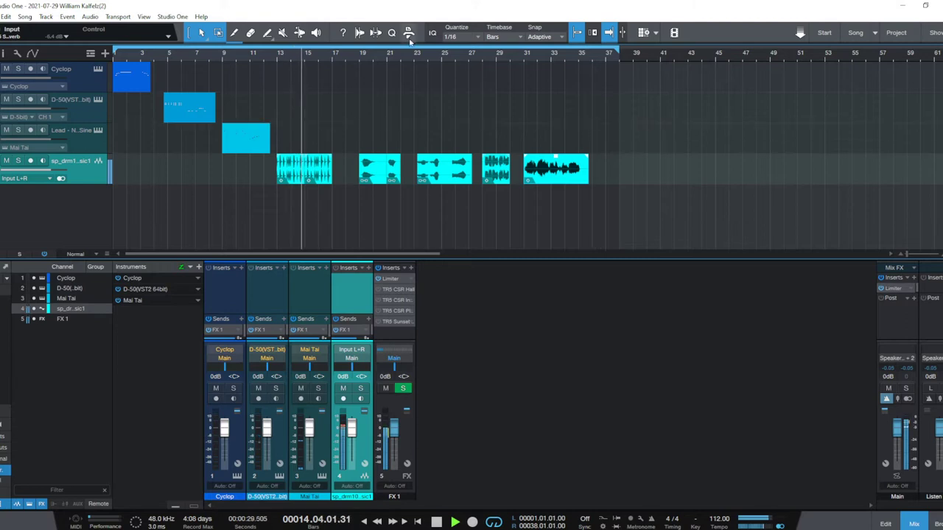
- Audition the audio clips at bars 19, 24, 28 and 31, return to the song start and stop playback
{"action": "left_click", "coordinate": [361, 59]}
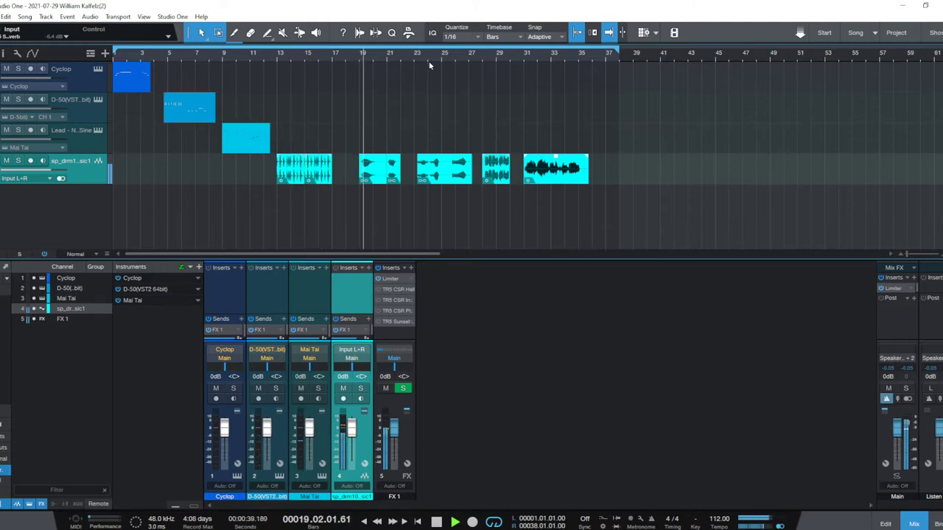
{"action": "left_click", "coordinate": [431, 62]}
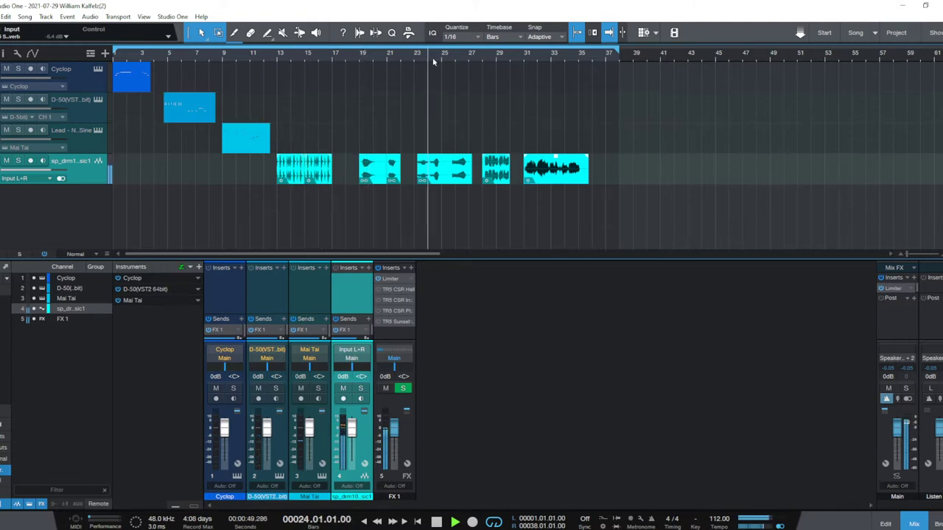
{"action": "left_click", "coordinate": [487, 61]}
{"action": "left_click", "coordinate": [524, 62]}
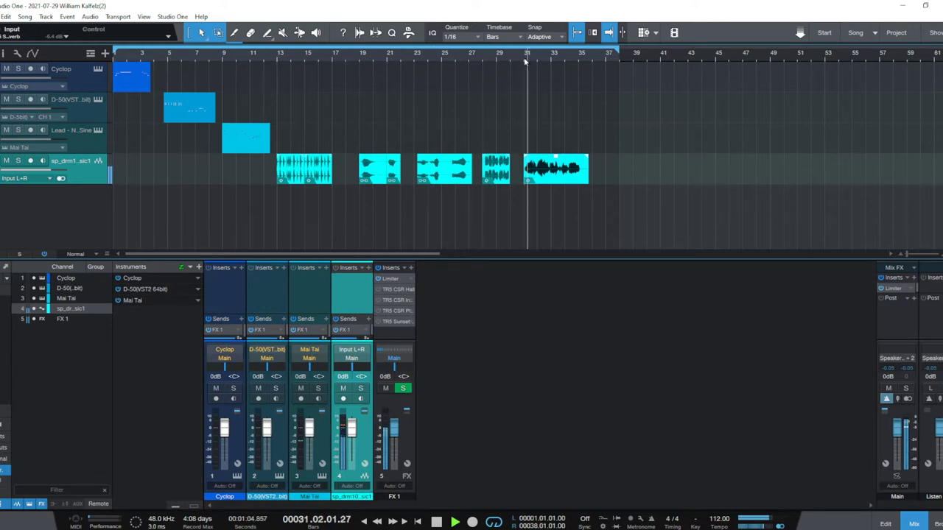
{"action": "key", "text": "Home"}
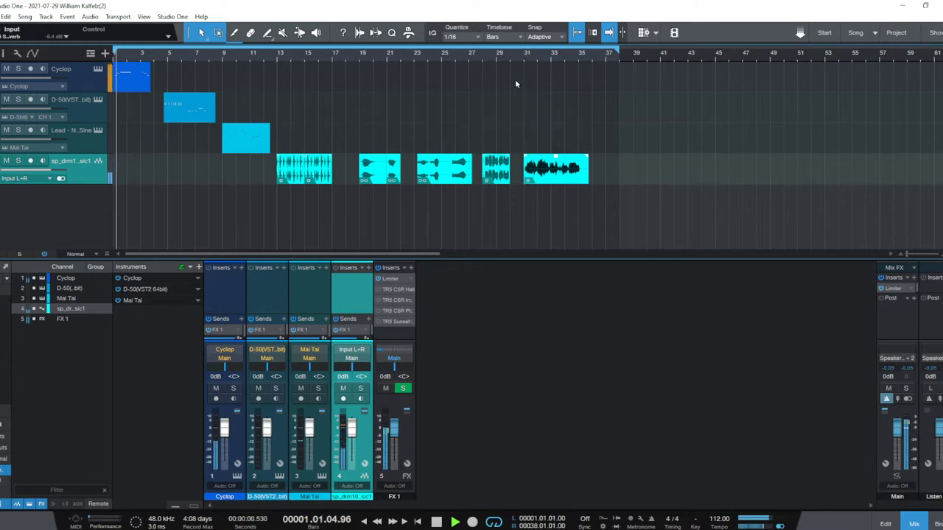
{"action": "key", "text": "space"}
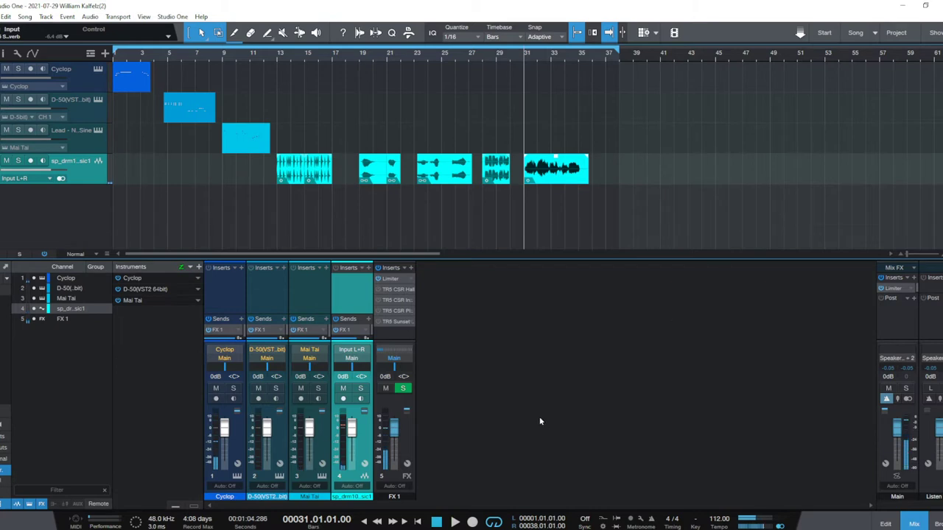
- Activate the TR5 Sunset Sound Studio Reverb on FX 1, and open its editor with the Plate 1 options shown
{"action": "left_click", "coordinate": [403, 326]}
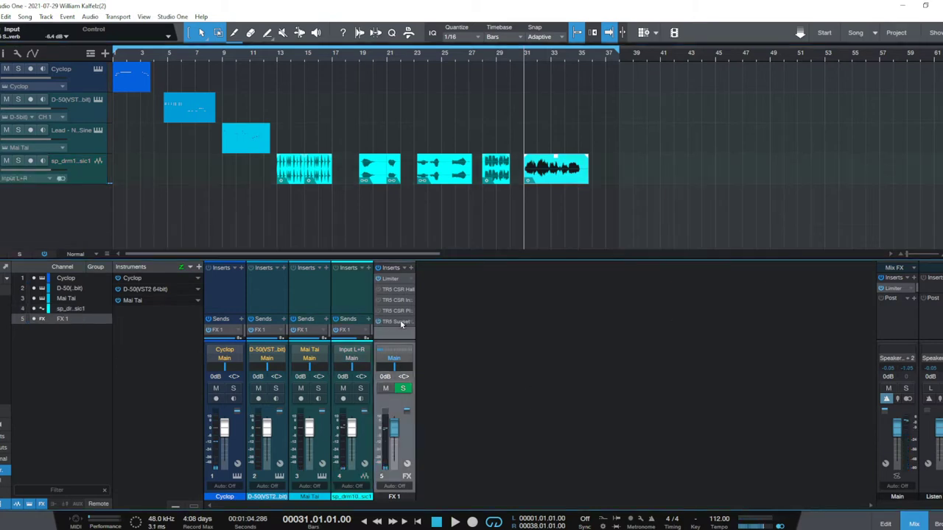
{"action": "double_click", "coordinate": [403, 323]}
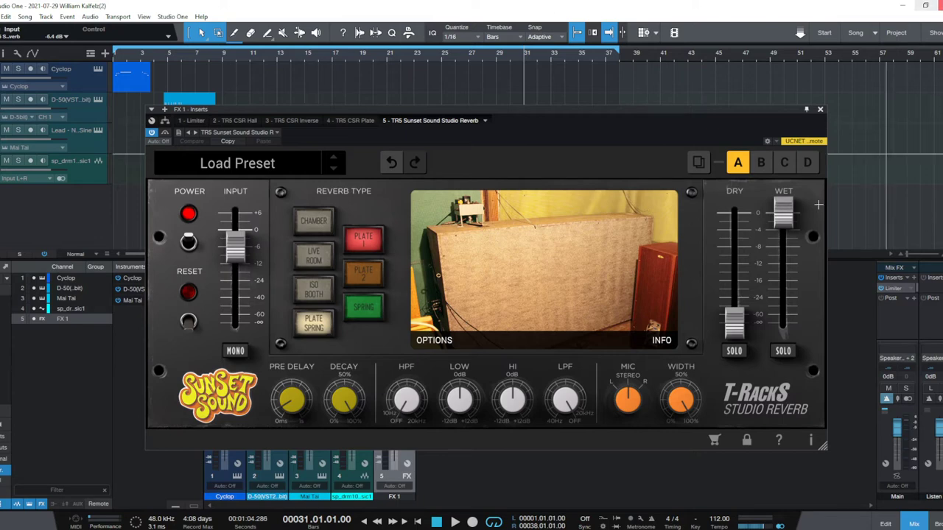
{"action": "left_click", "coordinate": [434, 341]}
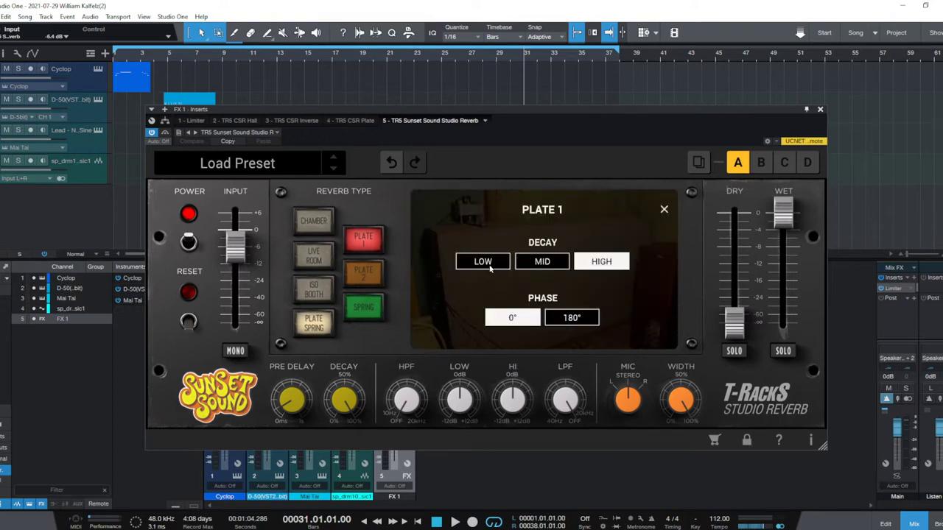
- Move the FX 1 inserts window clear of the track clips, and audition Plate 1, including playback from bar 19
{"action": "mouse_move", "coordinate": [281, 408]}
{"action": "mouse_move", "coordinate": [340, 399]}
{"action": "mouse_move", "coordinate": [410, 405]}
{"action": "mouse_move", "coordinate": [682, 401]}
{"action": "left_click_drag", "start_coordinate": [682, 401], "coordinate": [676, 442]}
{"action": "mouse_move", "coordinate": [239, 252]}
{"action": "left_click_drag", "start_coordinate": [690, 120], "coordinate": [782, 210]}
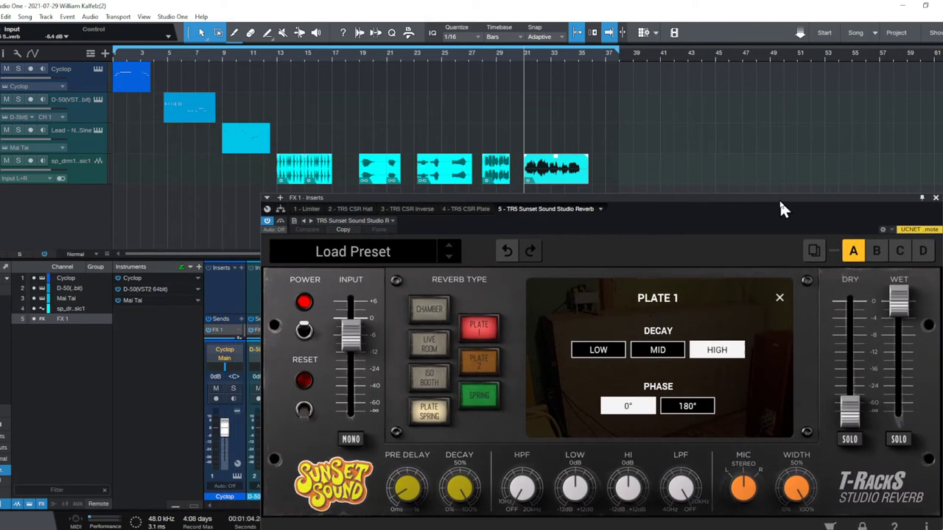
{"action": "key", "text": "space"}
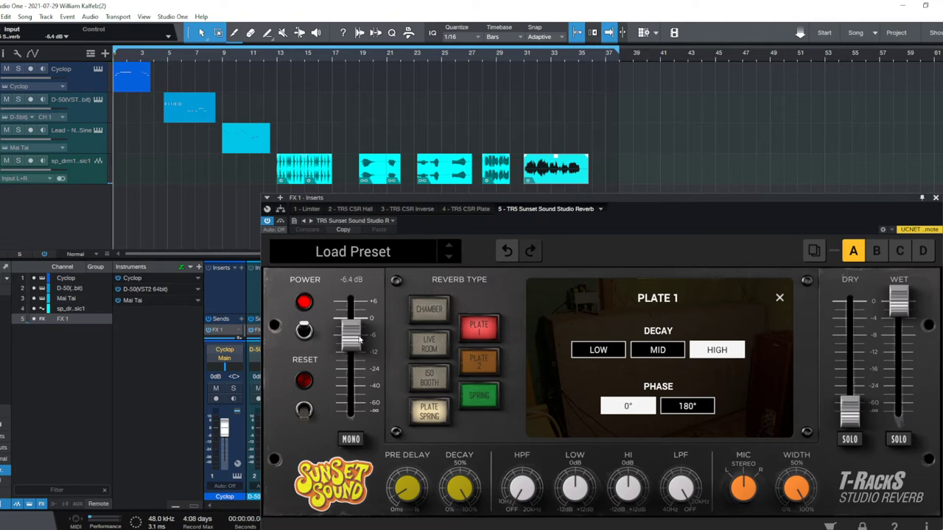
{"action": "left_click", "coordinate": [362, 65]}
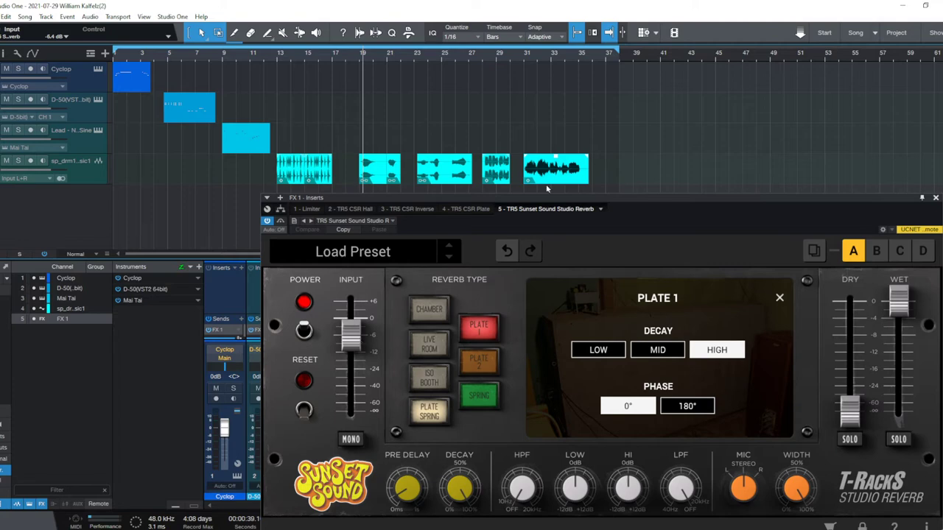
- Switch the reverb type to Plate 2, set its decay to 6000 and close the options display
{"action": "left_click", "coordinate": [477, 361]}
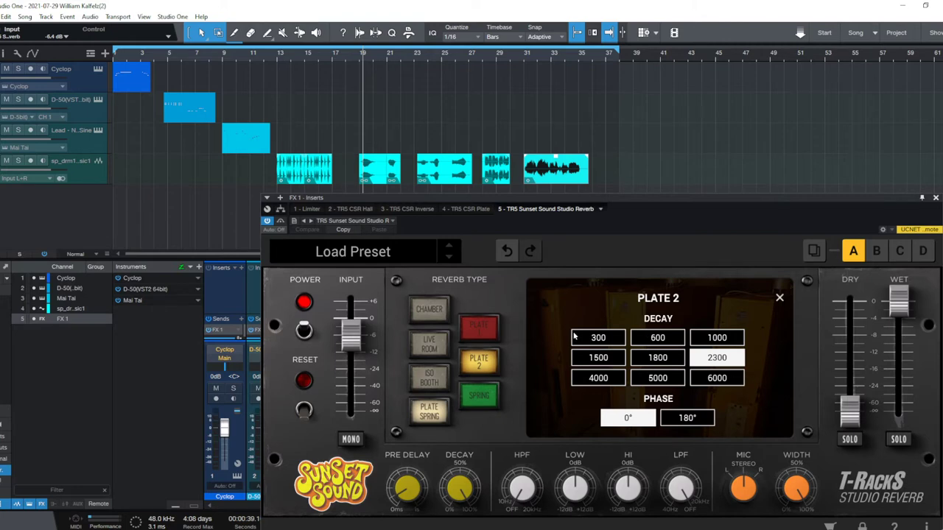
{"action": "left_click", "coordinate": [722, 383]}
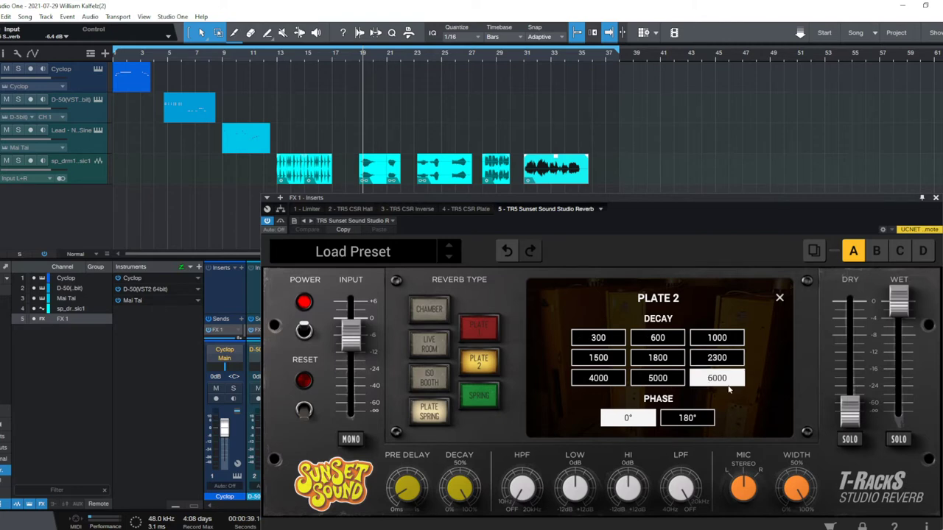
{"action": "left_click", "coordinate": [780, 299]}
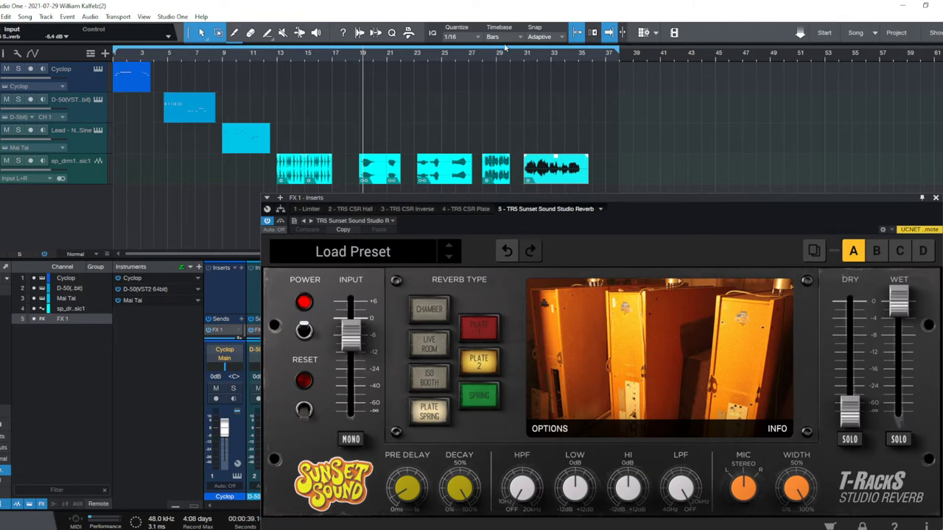
- Audition Plate 2 on the last audio clip at bar 31 and on the Mai Tai clip, and stop playback
{"action": "left_click", "coordinate": [523, 61]}
{"action": "left_click", "coordinate": [520, 59]}
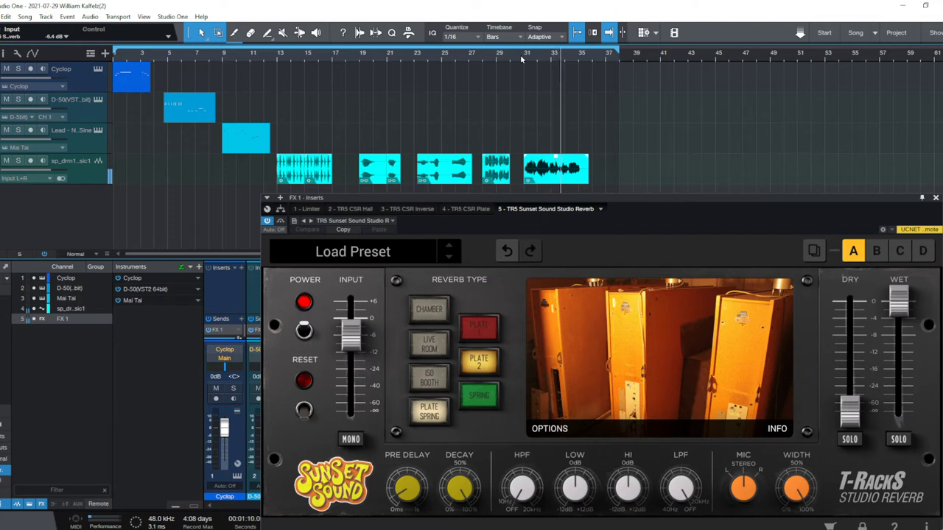
{"action": "left_click", "coordinate": [215, 62]}
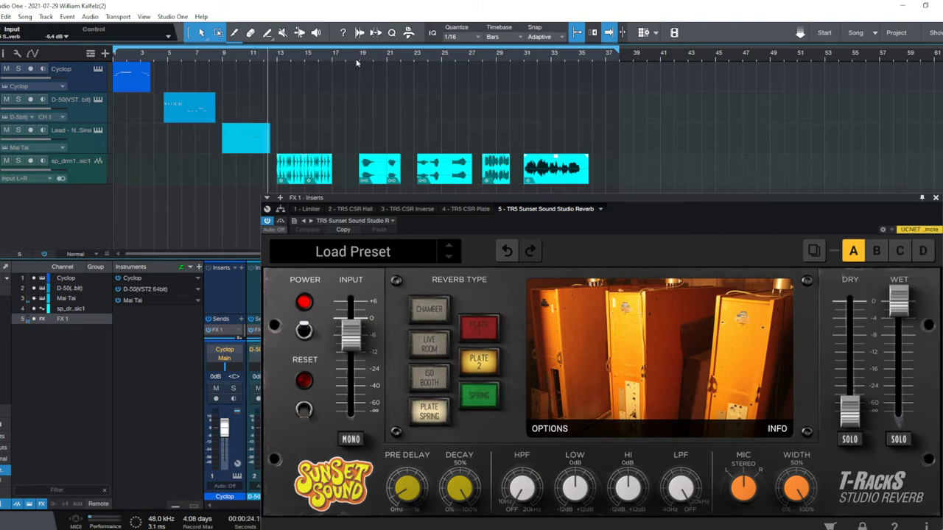
{"action": "key", "text": "space"}
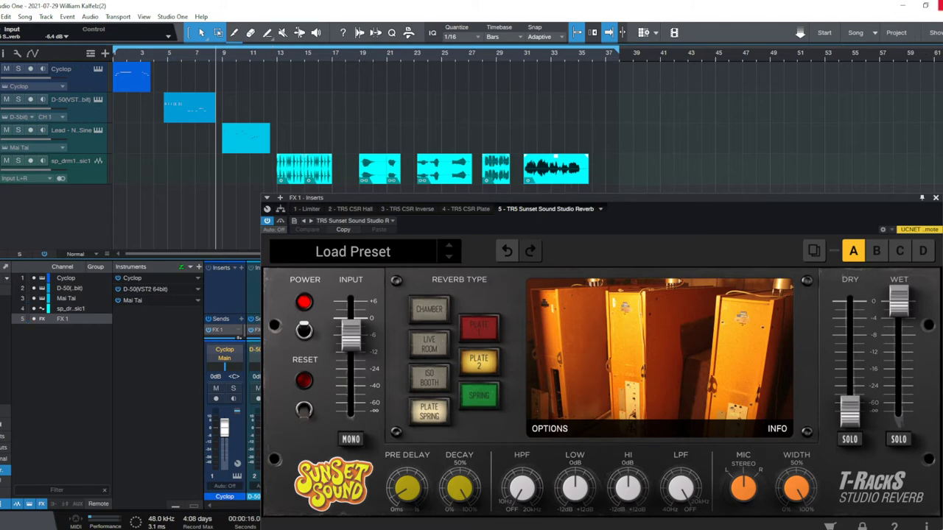
- Compare the Plate 1 and Plate 2 reverb types, leaving Plate 1 selected
{"action": "left_click", "coordinate": [479, 329]}
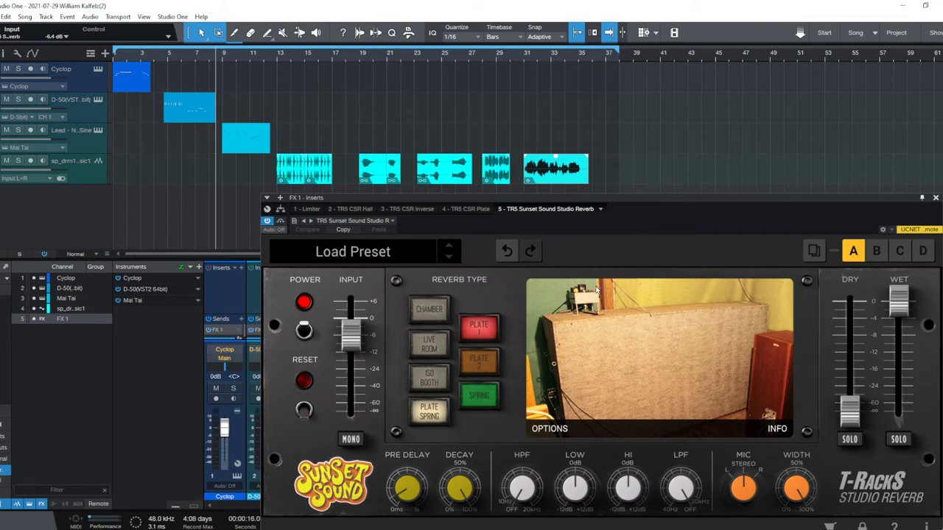
{"action": "left_click", "coordinate": [479, 359]}
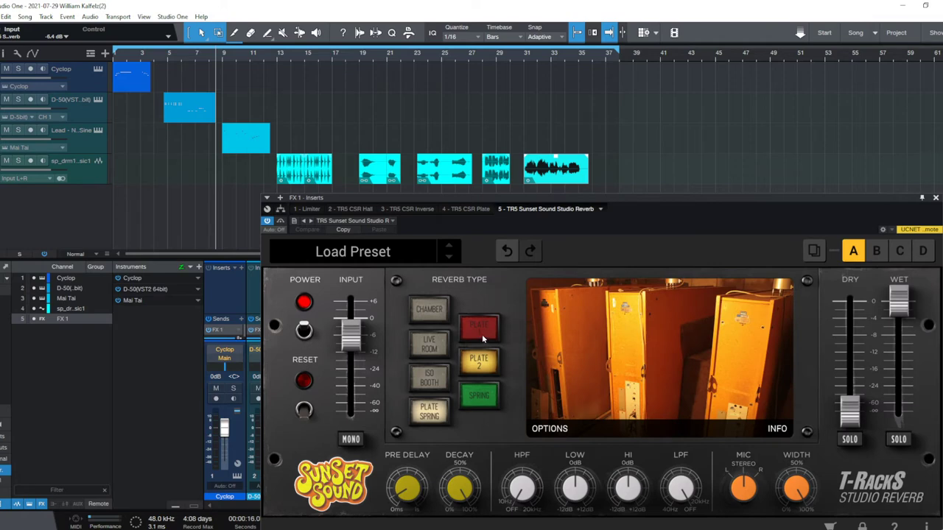
{"action": "left_click", "coordinate": [482, 335]}
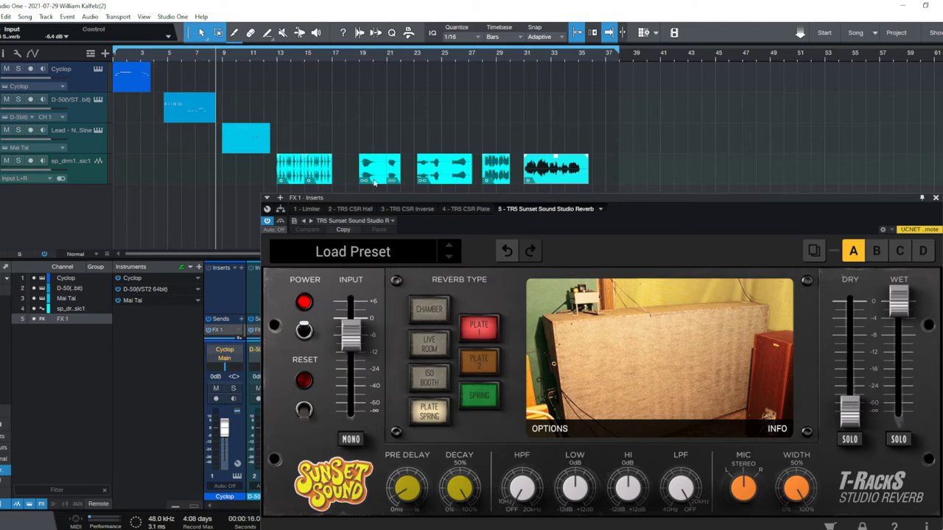
- Bypass the Sunset Sound Studio Reverb and activate the TR5 CSR Plate reverb in its place, with its editor shown
{"action": "left_click", "coordinate": [468, 209]}
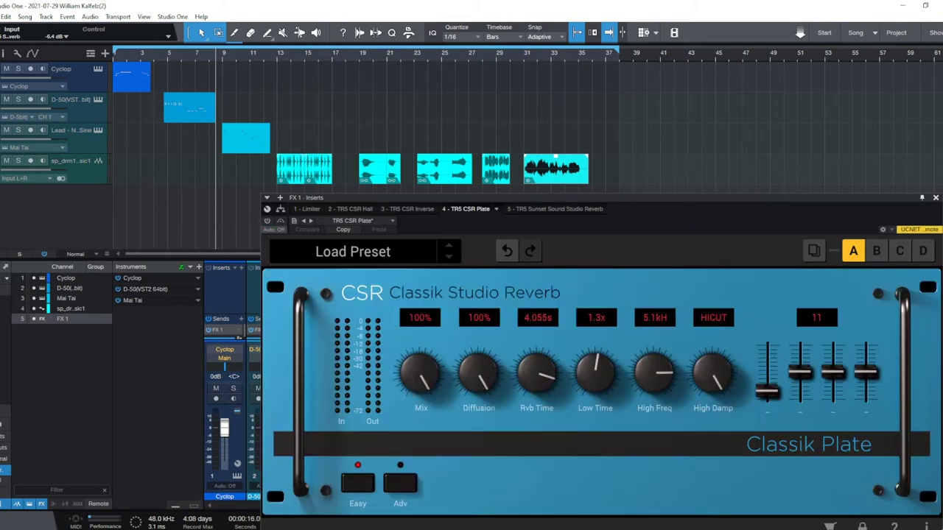
{"action": "left_click", "coordinate": [551, 209]}
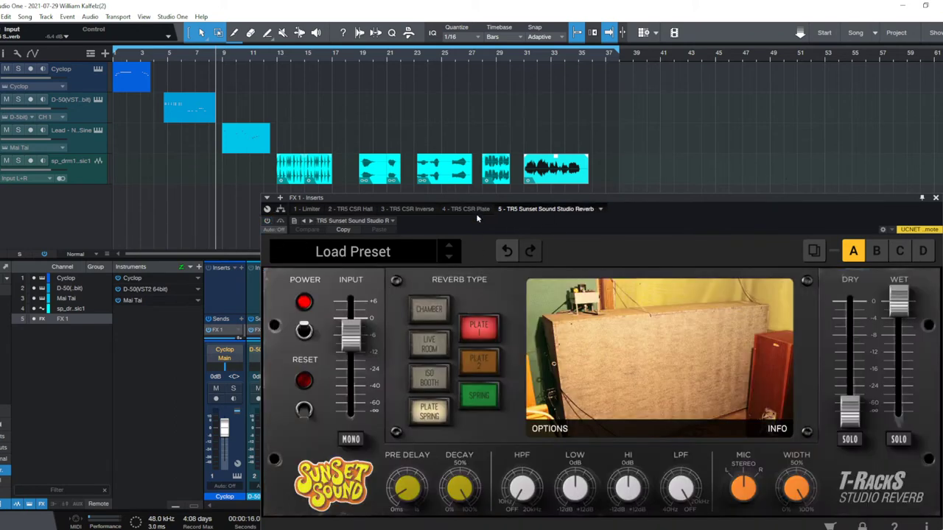
{"action": "left_click", "coordinate": [469, 210]}
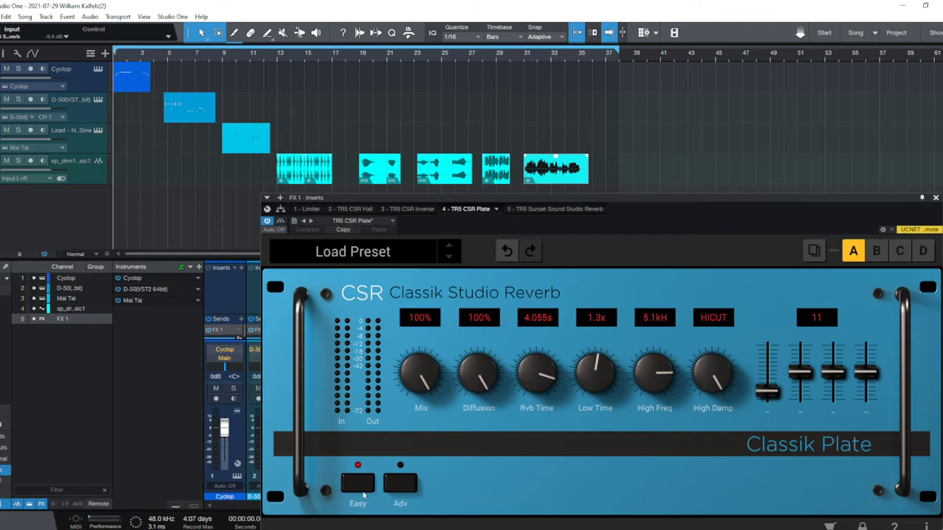
- Examine the CSR Plate's advanced I/O, Time, Reverb, Color, Reflec and Echo parameter pages
{"action": "left_click", "coordinate": [398, 484]}
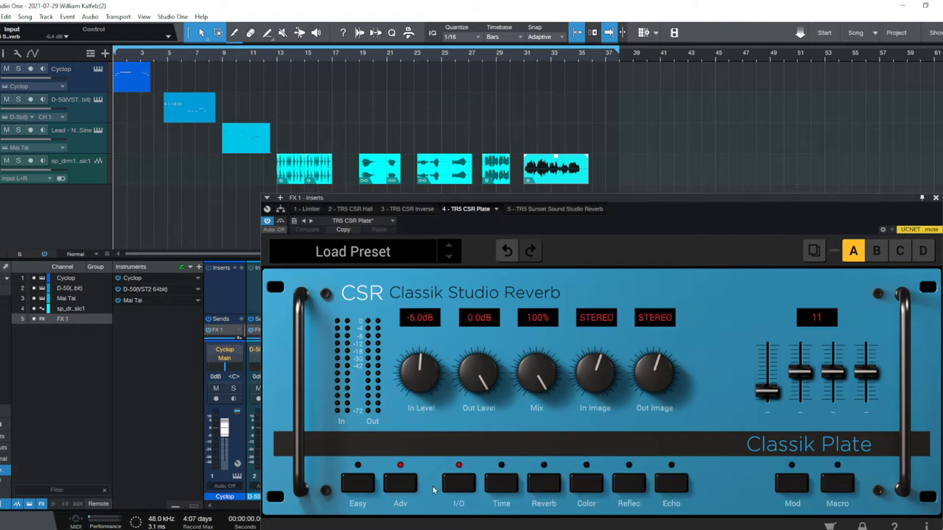
{"action": "left_click", "coordinate": [501, 484]}
{"action": "left_click", "coordinate": [544, 483]}
{"action": "left_click", "coordinate": [587, 484]}
{"action": "left_click", "coordinate": [631, 486]}
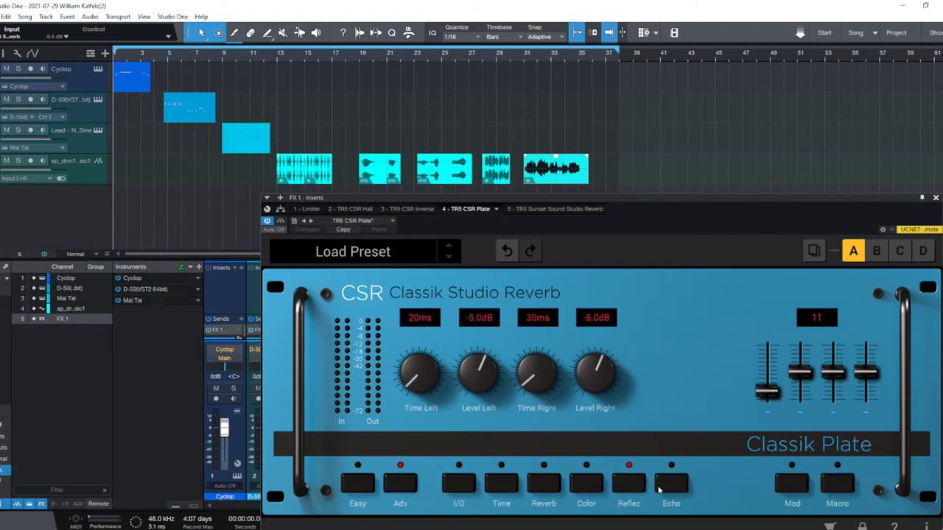
{"action": "left_click", "coordinate": [671, 487]}
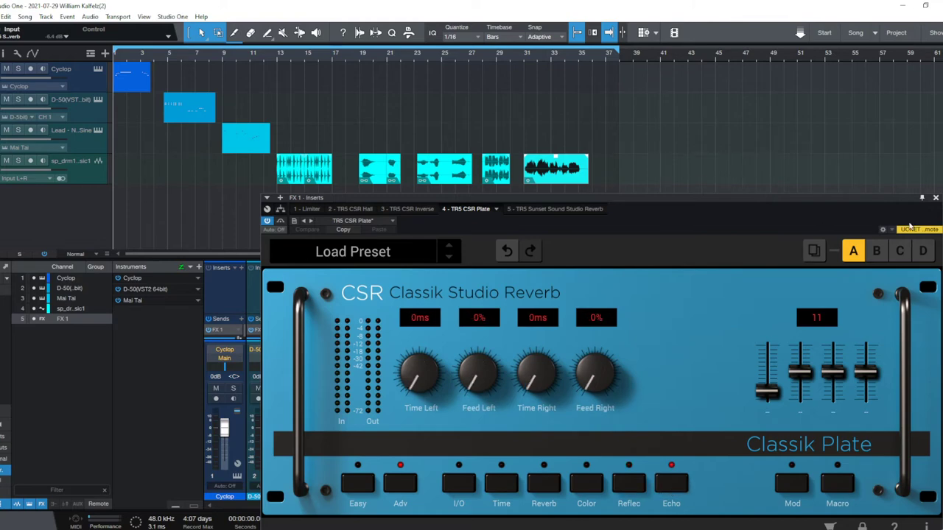
- Examine the CSR Plate's Mod and Macro pages, return to the I/O page, and reposition the plug-in window
{"action": "left_click", "coordinate": [797, 489]}
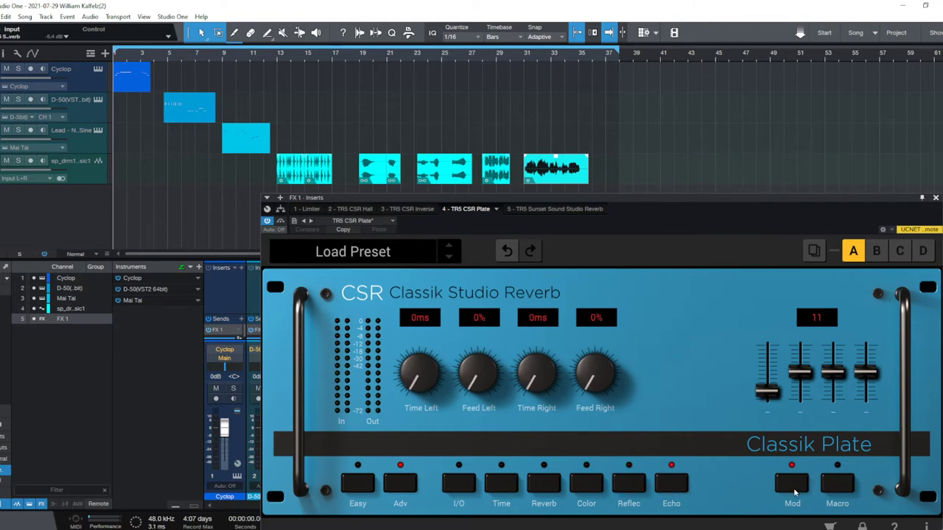
{"action": "left_click", "coordinate": [839, 486]}
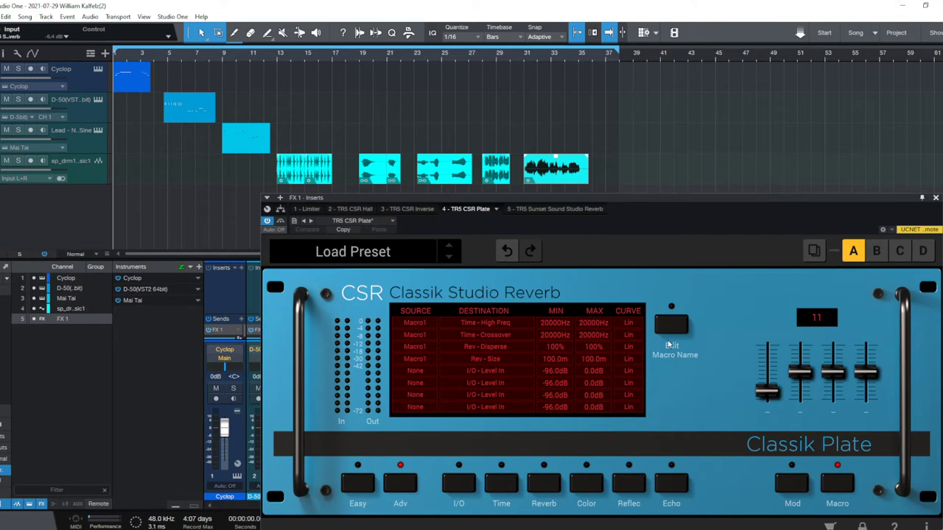
{"action": "left_click", "coordinate": [462, 487]}
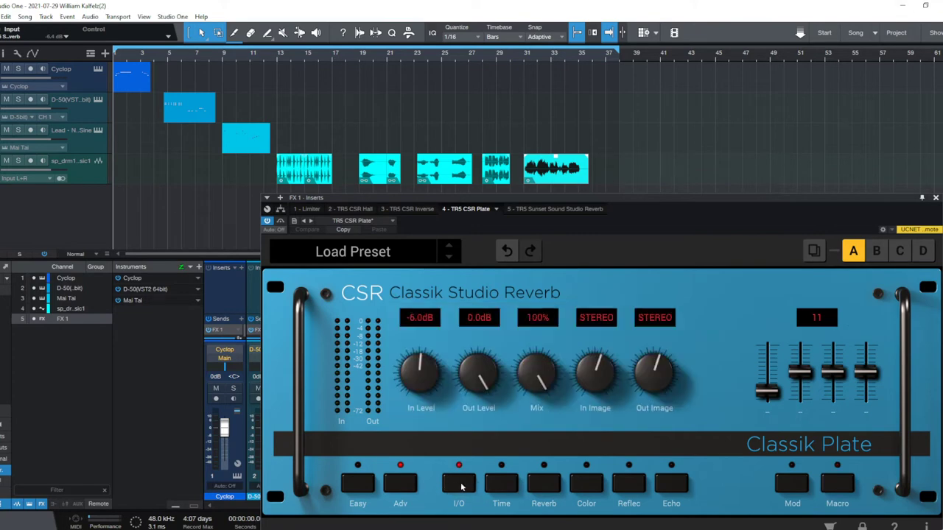
{"action": "left_click_drag", "start_coordinate": [634, 205], "coordinate": [573, 195]}
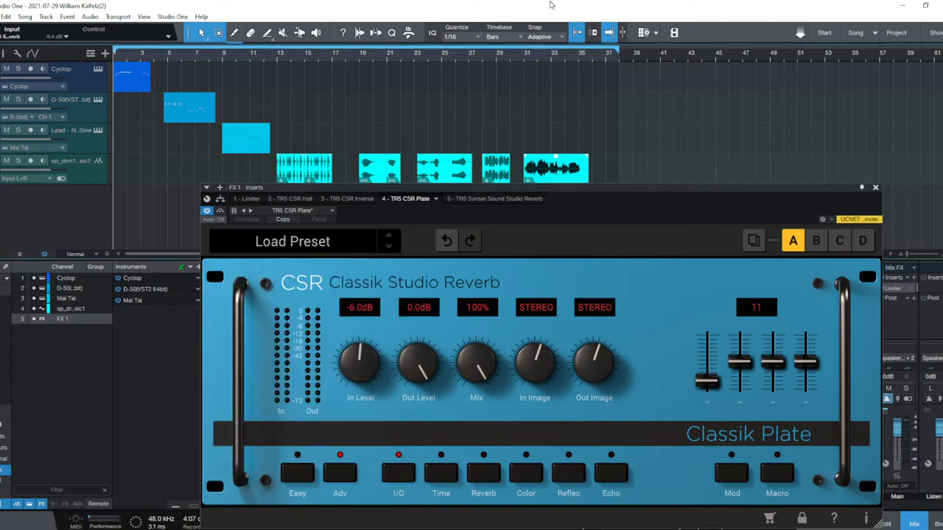
- Try different In Image and Out Image settings on the CSR Plate and return both to STEREO
{"action": "key", "text": "space"}
{"action": "left_click_drag", "start_coordinate": [600, 373], "coordinate": [546, 392]}
{"action": "double_click", "coordinate": [545, 376]}
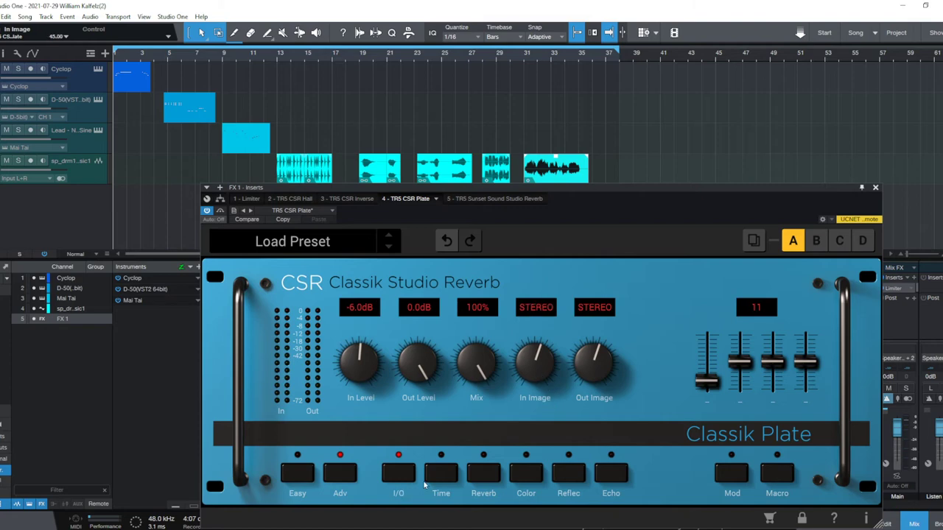
- Review the CSR Plate's Time, Reflec, Echo and Color parameters, ending on the Reverb page
{"action": "left_click", "coordinate": [442, 480]}
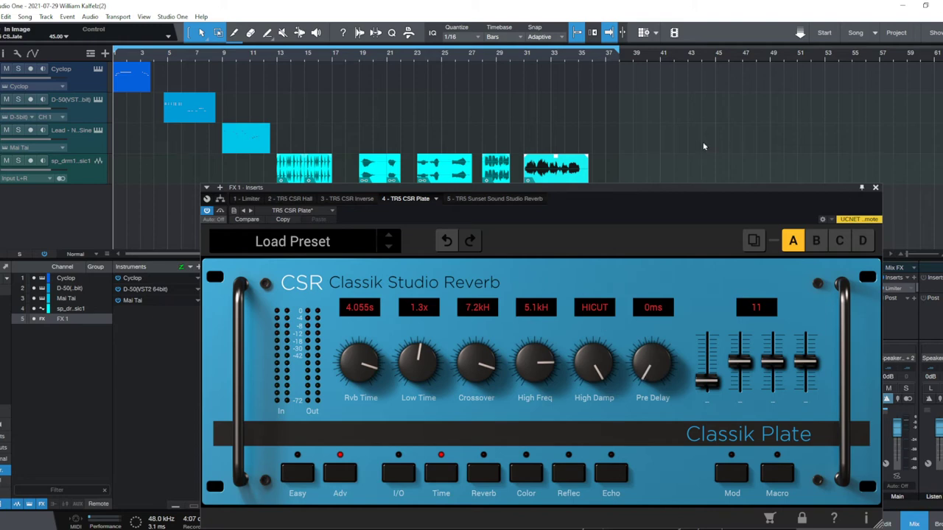
{"action": "left_click", "coordinate": [569, 475]}
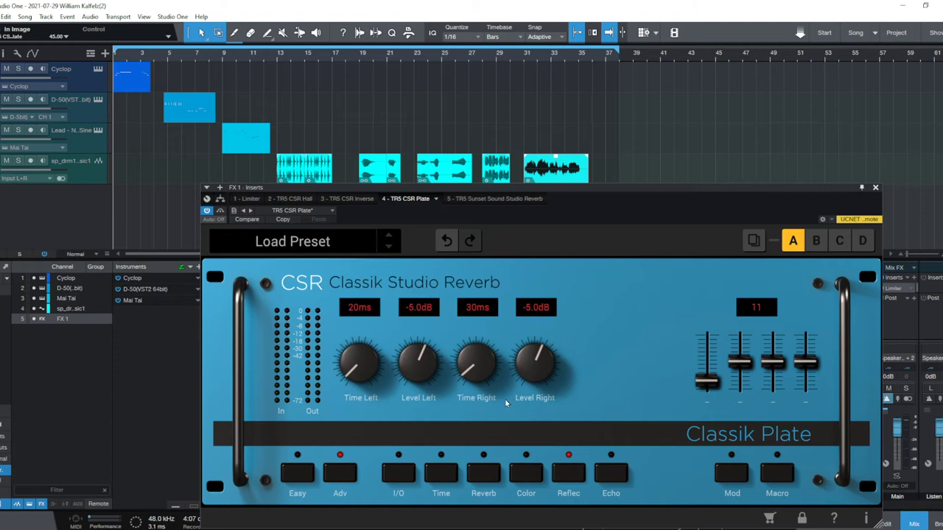
{"action": "left_click", "coordinate": [621, 476]}
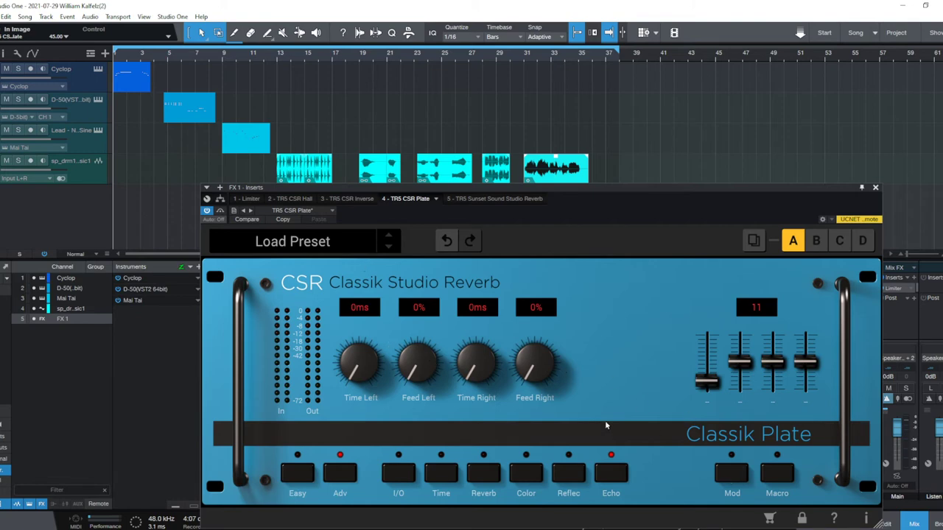
{"action": "left_click", "coordinate": [524, 476]}
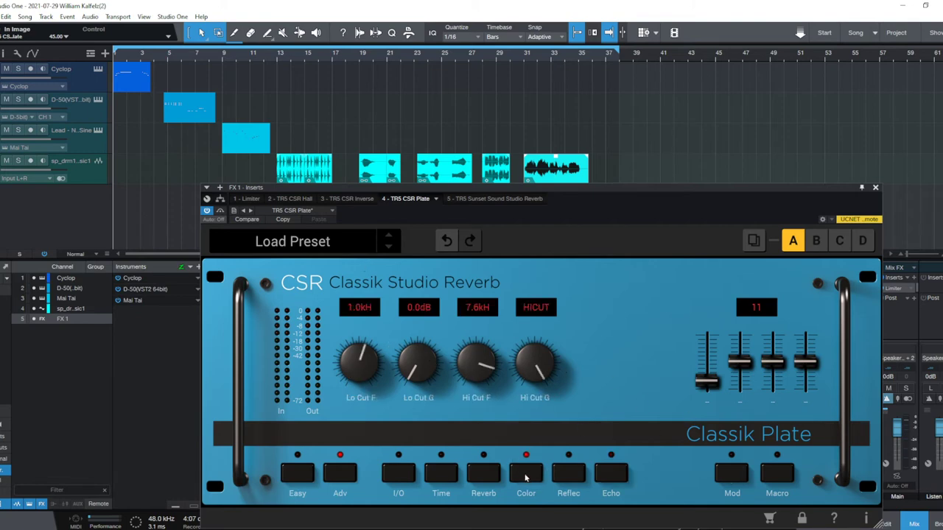
{"action": "left_click", "coordinate": [441, 476]}
{"action": "left_click", "coordinate": [490, 480]}
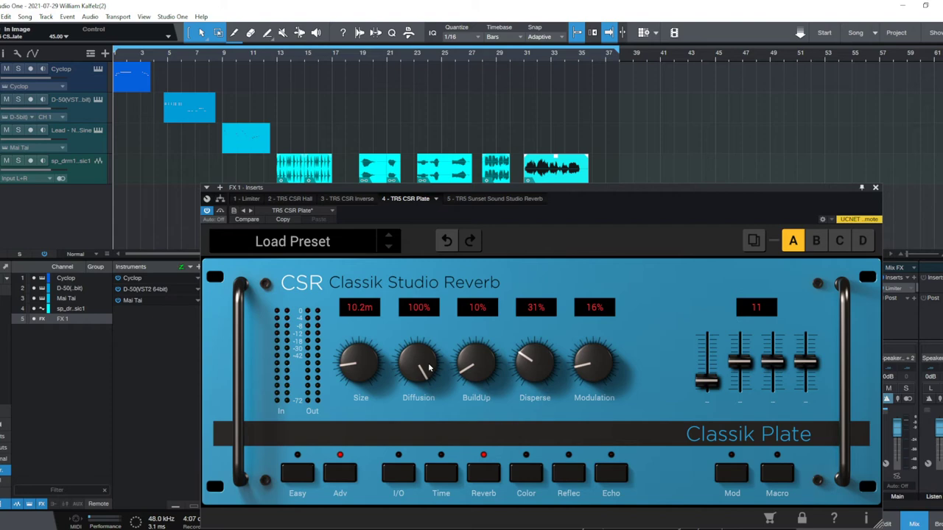
- Play the audio clip at bar 13 while trying Diffusion at 1% and 100% and Disperse at 100% and 5%
{"action": "left_click", "coordinate": [279, 59]}
{"action": "left_click_drag", "start_coordinate": [411, 352], "coordinate": [411, 422]}
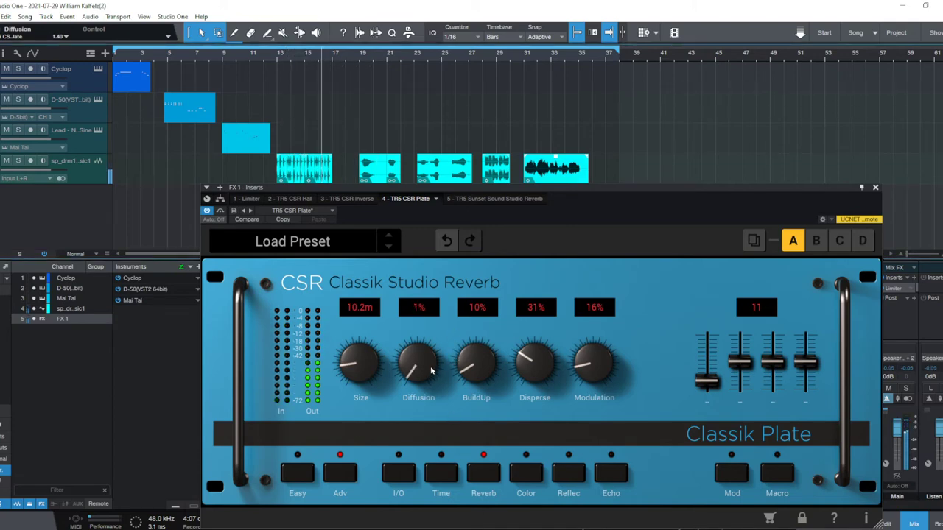
{"action": "mouse_move", "coordinate": [431, 371]}
{"action": "left_mouse_down"}
{"action": "mouse_move", "coordinate": [425, 354]}
{"action": "mouse_move", "coordinate": [422, 368]}
{"action": "left_mouse_up"}
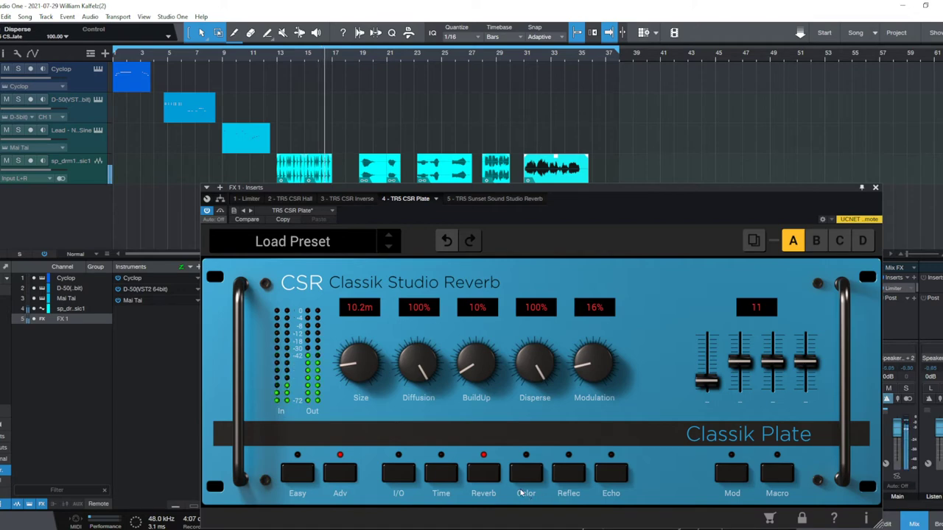
{"action": "left_click_drag", "start_coordinate": [526, 373], "coordinate": [527, 369]}
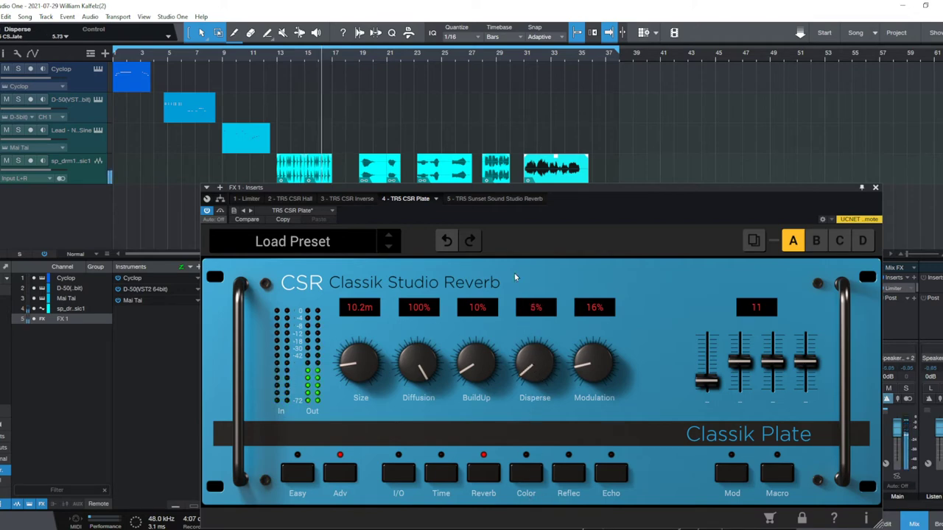
- Return to the CSR Plate's advanced Reverb parameters and set the Size to 40.0 m
{"action": "left_click", "coordinate": [491, 198]}
{"action": "left_click", "coordinate": [405, 198]}
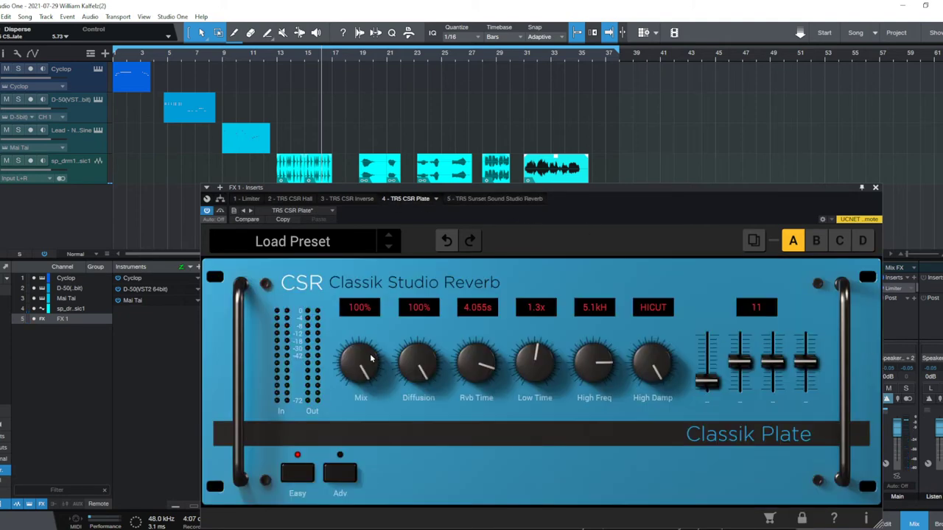
{"action": "left_click", "coordinate": [340, 471]}
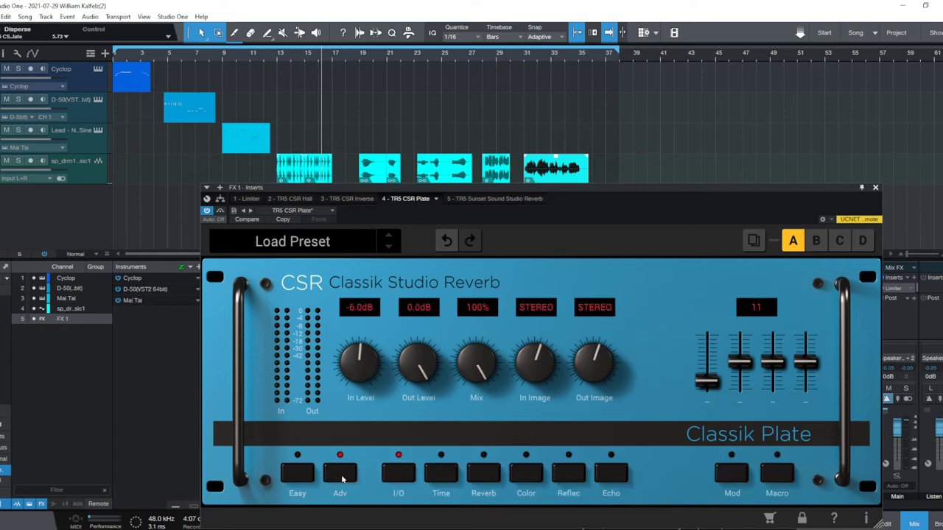
{"action": "left_click", "coordinate": [441, 474]}
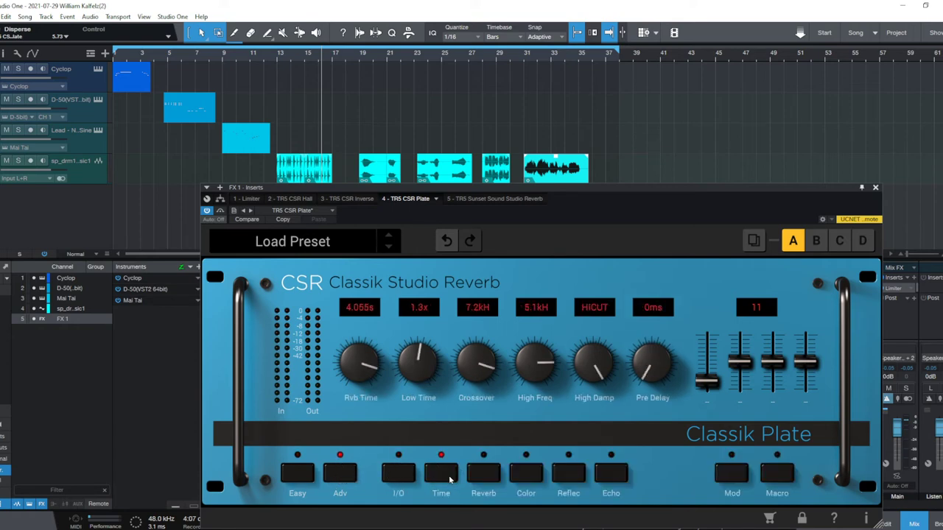
{"action": "left_click", "coordinate": [485, 475]}
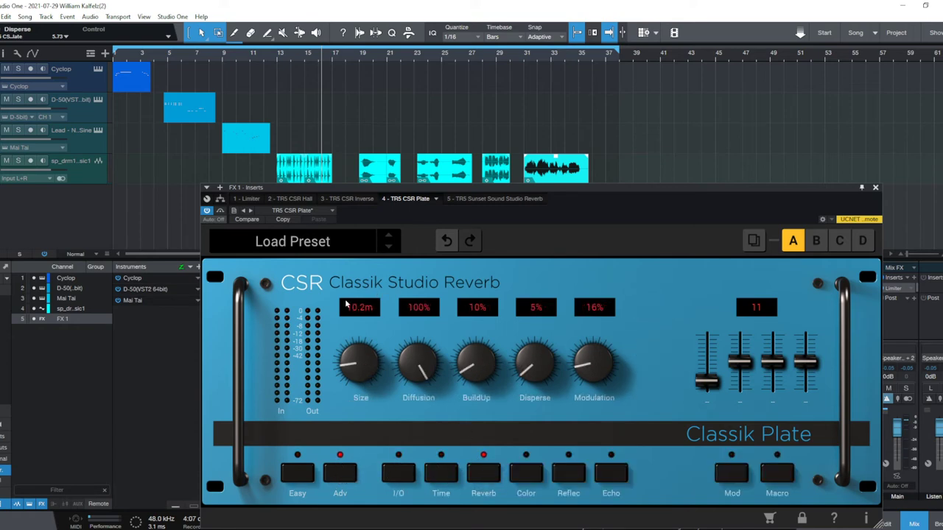
{"action": "left_click_drag", "start_coordinate": [380, 298], "coordinate": [380, 284]}
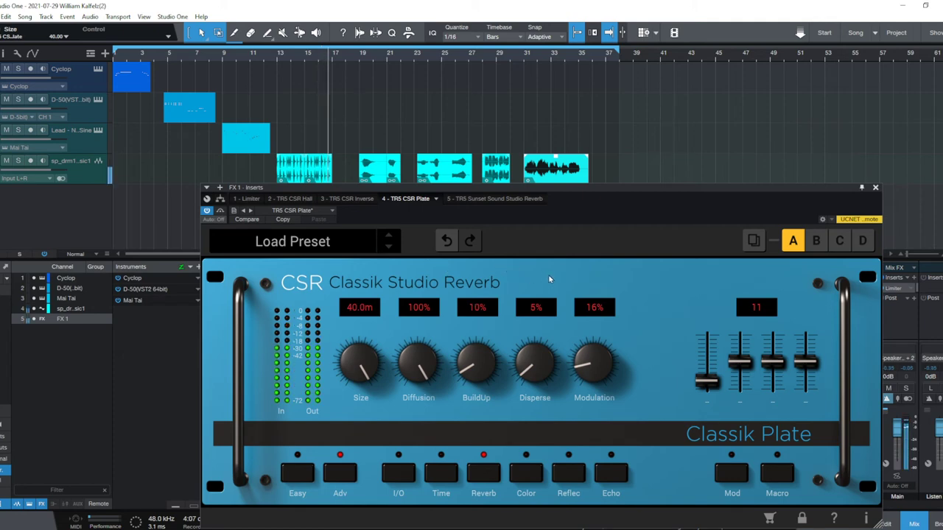
- Audition Diffusion at 0% on the drum loop, and set both Disperse and Diffusion to 100%
{"action": "left_click_drag", "start_coordinate": [418, 361], "coordinate": [425, 401]}
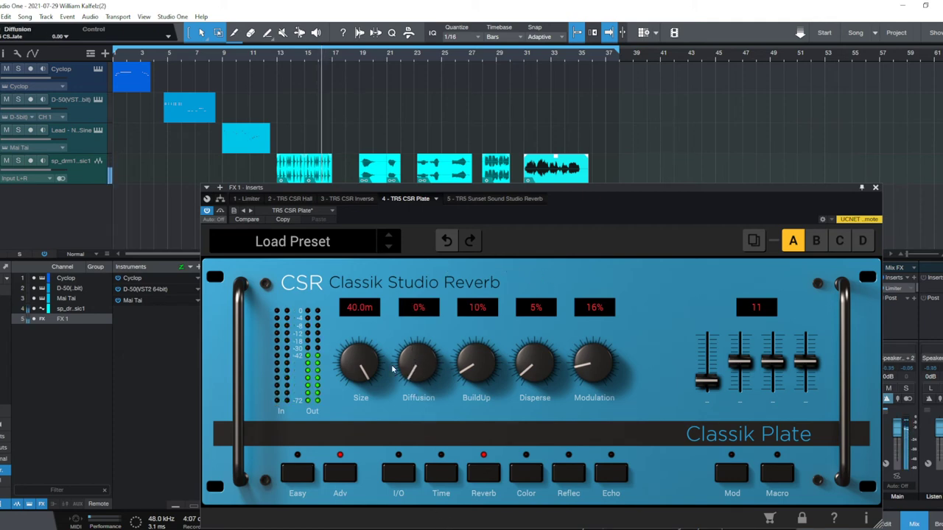
{"action": "left_click_drag", "start_coordinate": [535, 375], "coordinate": [543, 366]}
{"action": "left_click_drag", "start_coordinate": [417, 324], "coordinate": [418, 298]}
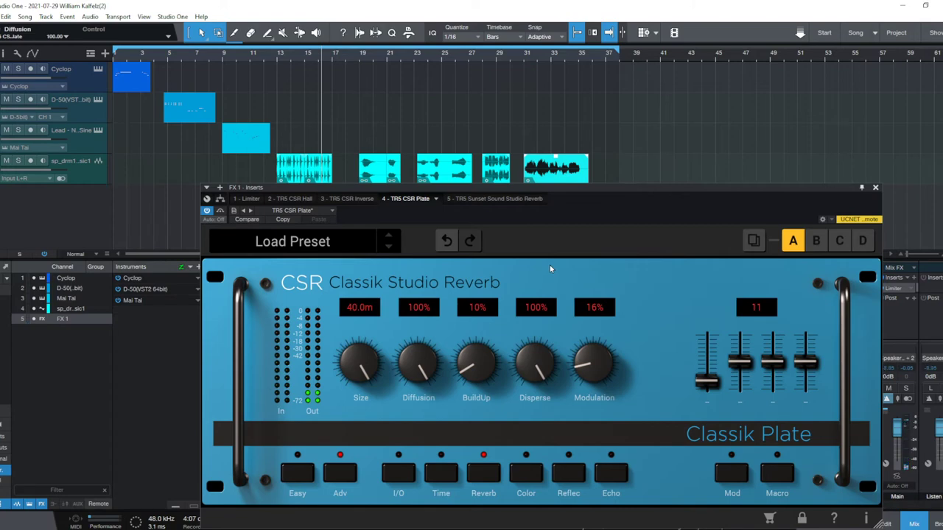
- Load the Wide Vocals preset from the CSR Plate's Send presets
{"action": "left_click", "coordinate": [298, 243]}
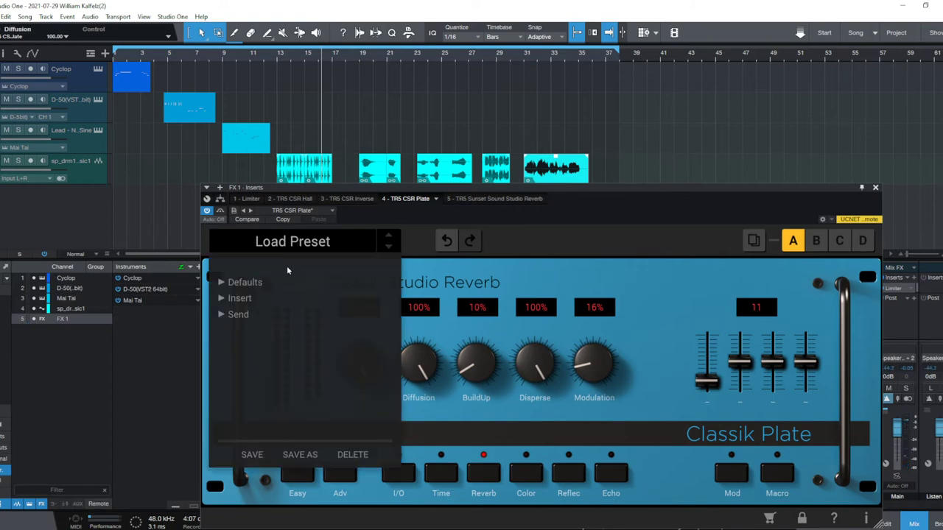
{"action": "left_click", "coordinate": [238, 314]}
{"action": "scroll", "coordinate": [288, 322], "scroll_direction": "down", "scroll_amount": 8}
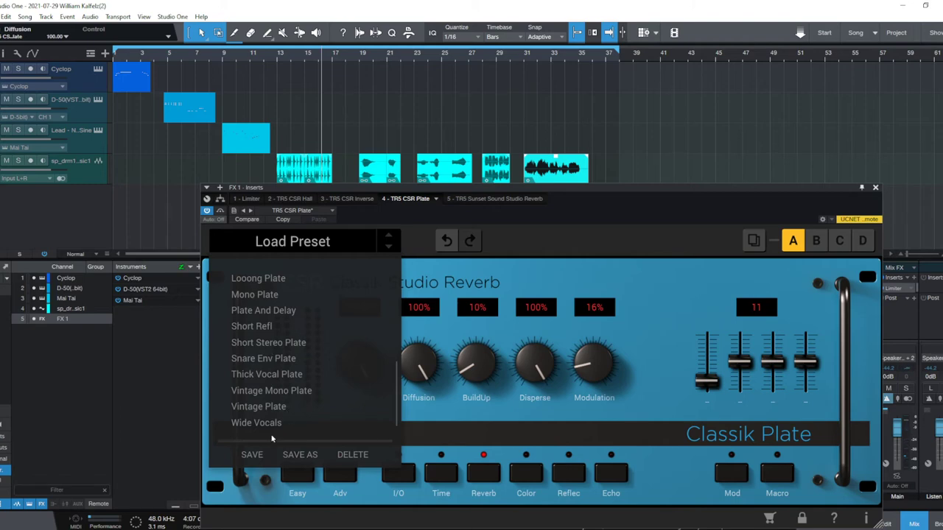
{"action": "left_click", "coordinate": [253, 423]}
{"action": "left_click", "coordinate": [658, 299]}
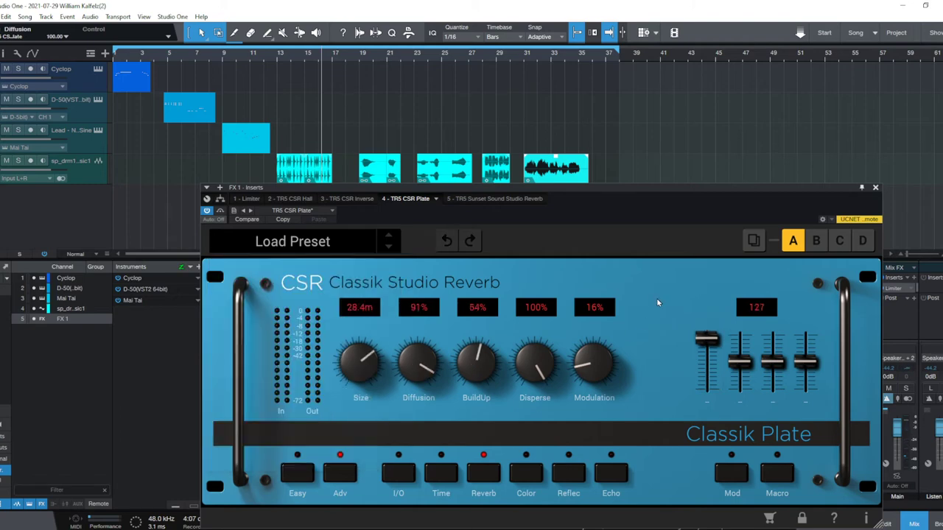
- Audition the loaded plate preset on the audio clips from bar 19 and examine its I/O, Time and Reverb parameters
{"action": "left_click", "coordinate": [360, 63]}
{"action": "key", "text": "space"}
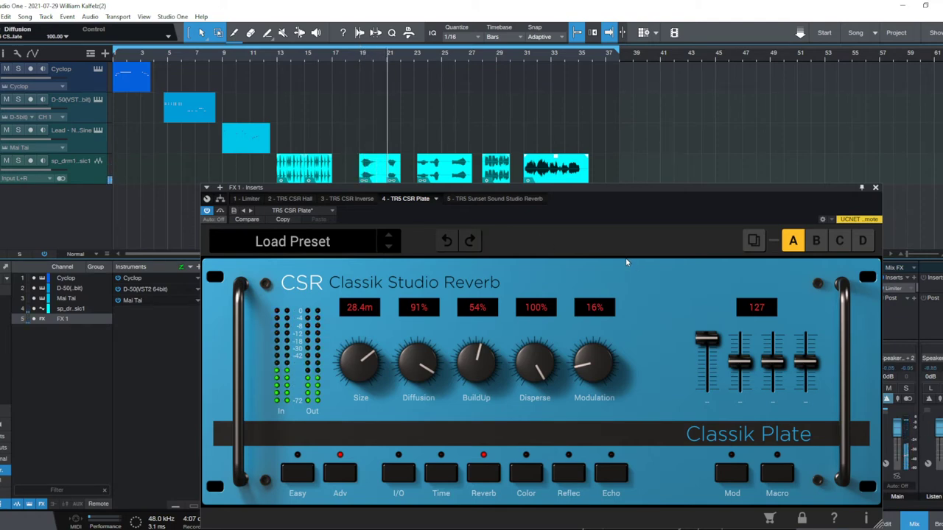
{"action": "left_click", "coordinate": [399, 476]}
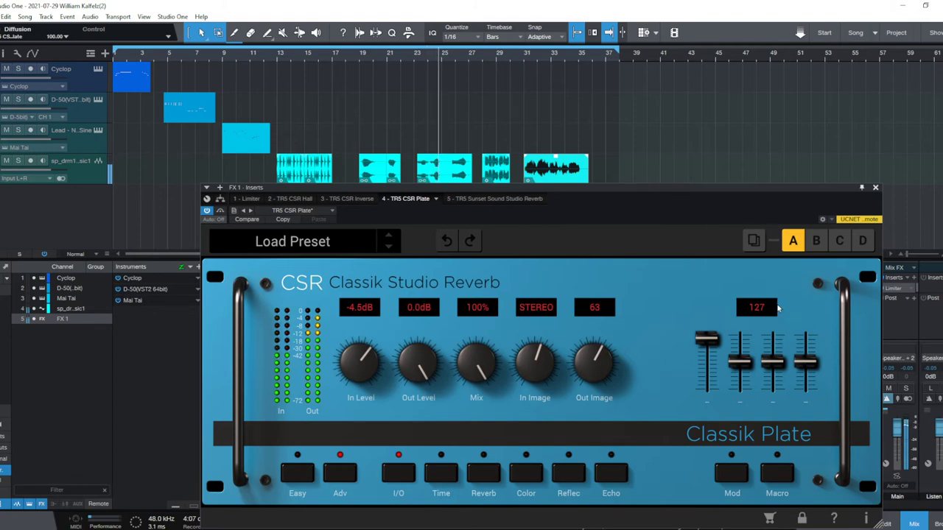
{"action": "key", "text": "space"}
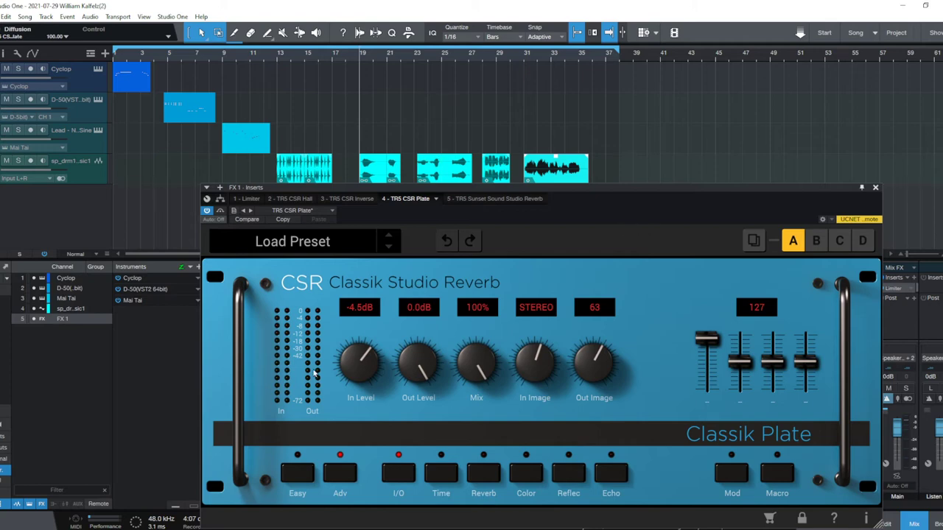
{"action": "left_click", "coordinate": [443, 475]}
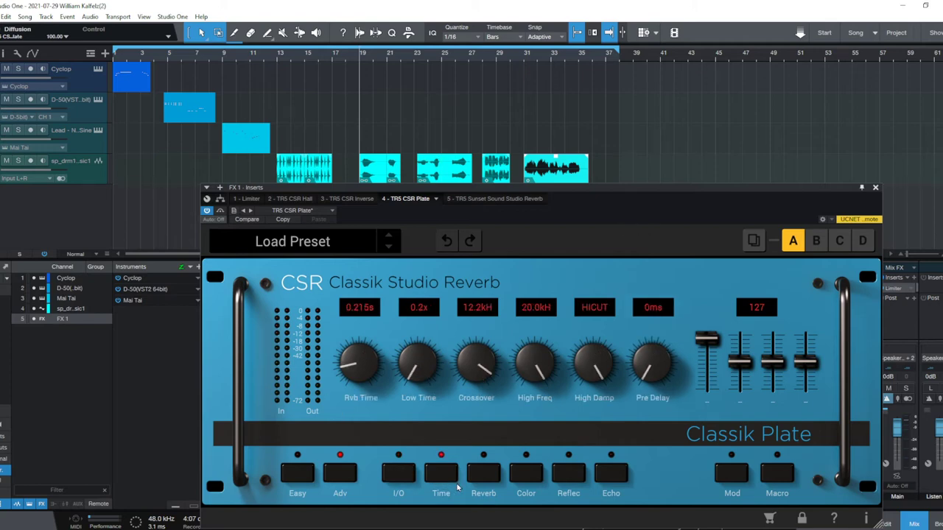
{"action": "left_click", "coordinate": [480, 475]}
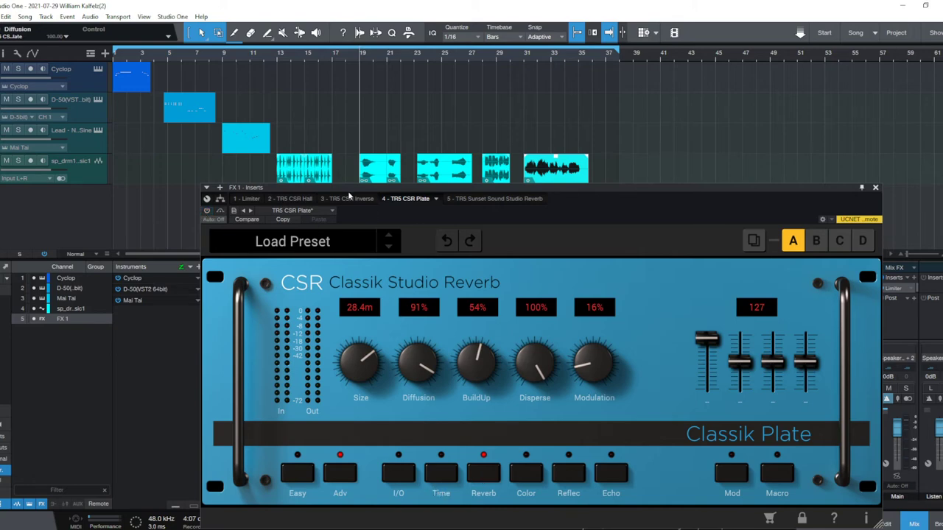
- Activate the TR5 CSR Inverse in place of the CSR Plate and audition it on the audio clips from bar 19 and the Mai Tai clip
{"action": "left_click", "coordinate": [347, 199]}
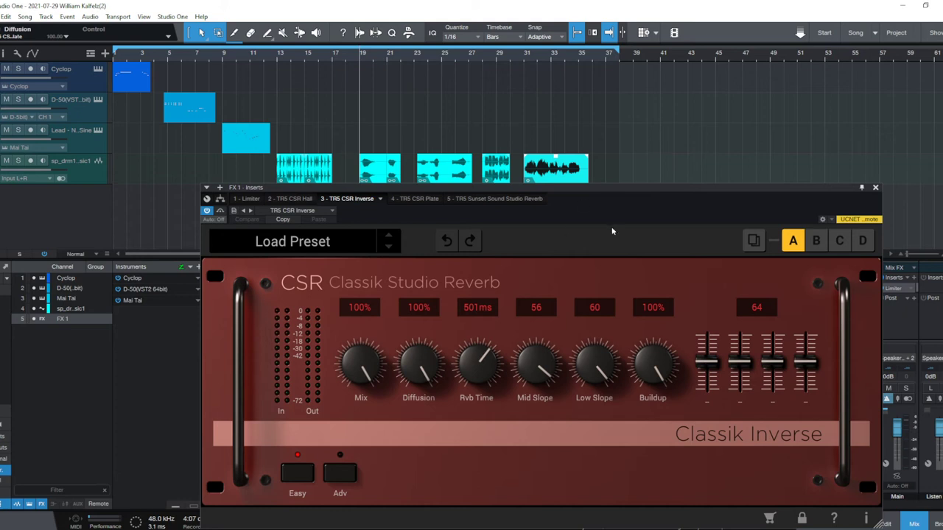
{"action": "key", "text": "space"}
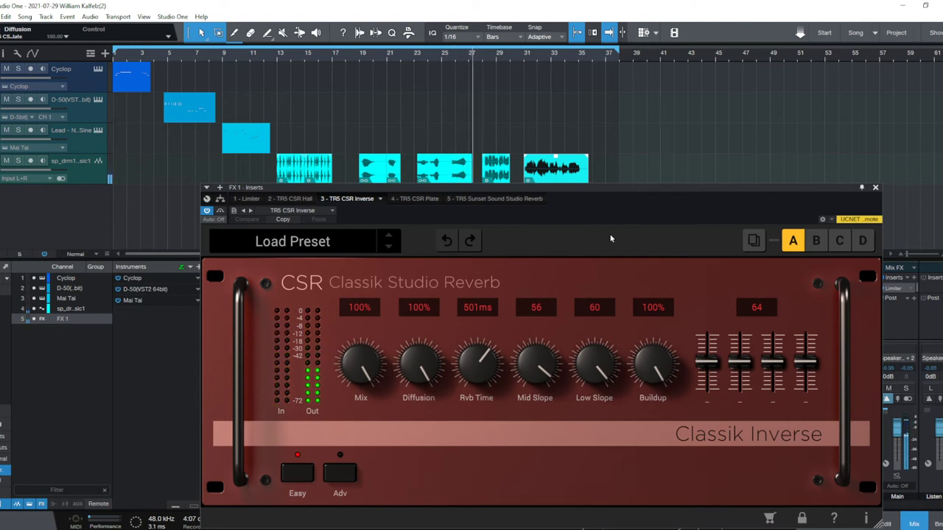
{"action": "left_click", "coordinate": [377, 77]}
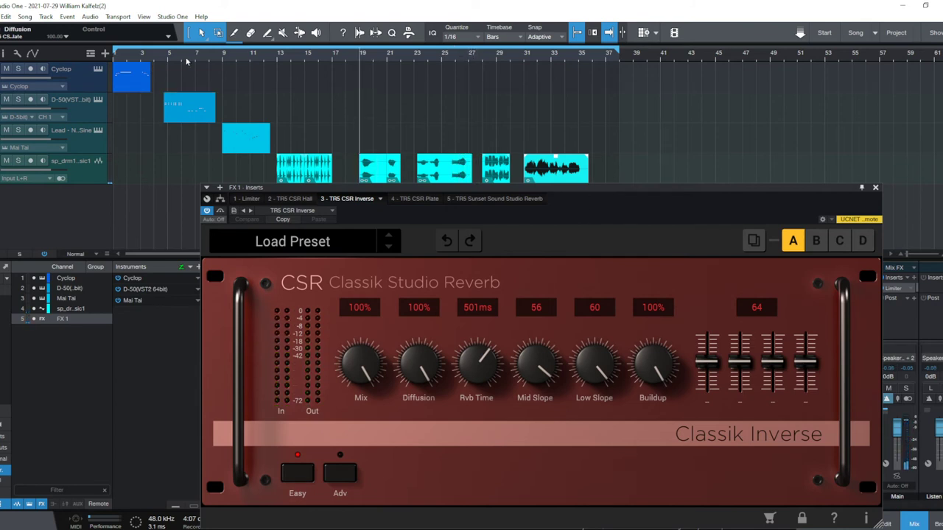
{"action": "left_click", "coordinate": [225, 57]}
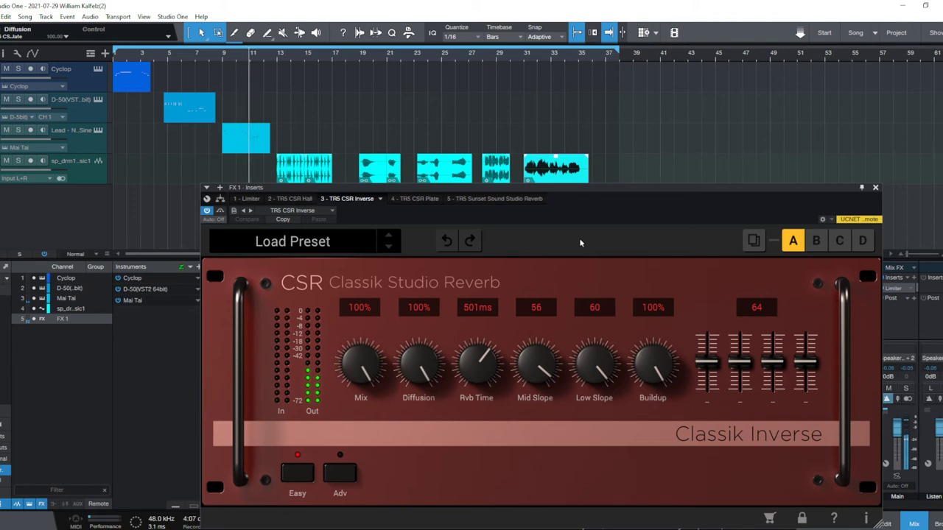
{"action": "key", "text": "space"}
- Load the NonLin Verb preset from the CSR Inverse's Send presets
{"action": "left_click", "coordinate": [318, 250]}
{"action": "left_click", "coordinate": [249, 314]}
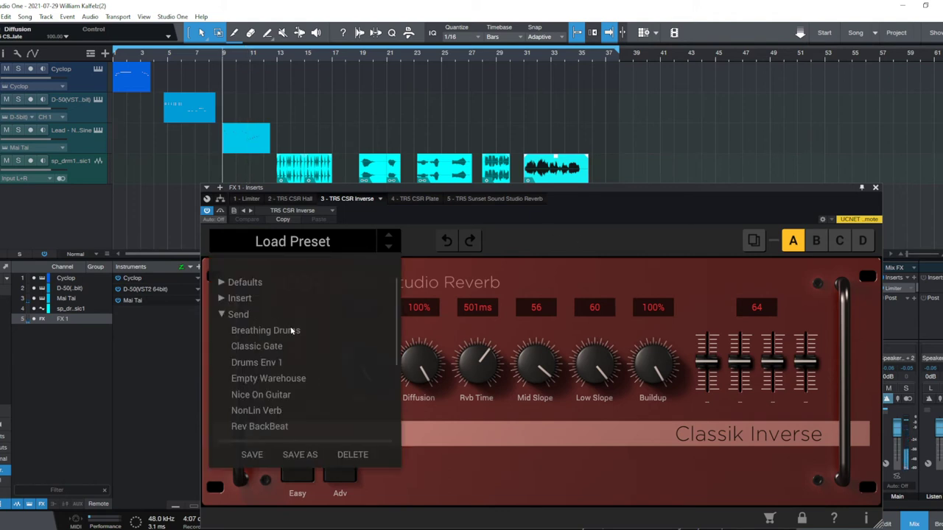
{"action": "scroll", "coordinate": [294, 331], "scroll_direction": "down", "scroll_amount": 3}
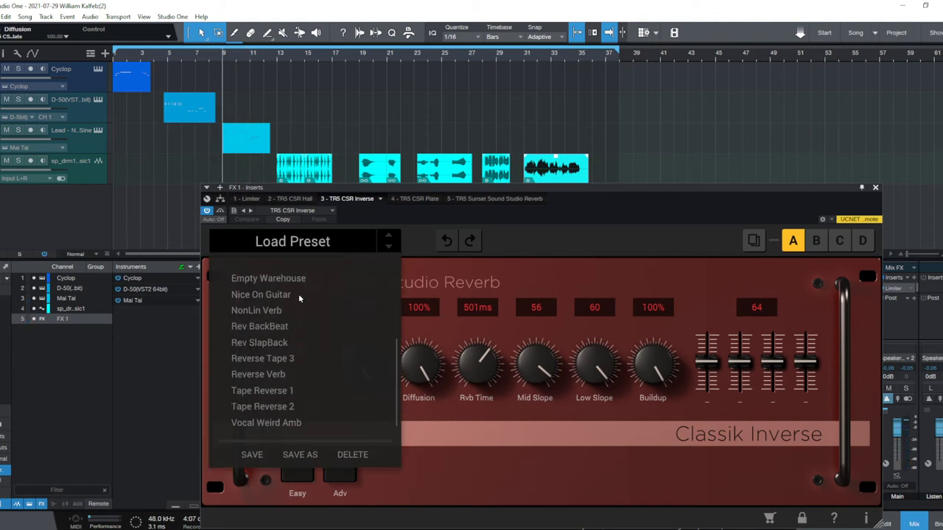
{"action": "left_click", "coordinate": [257, 310]}
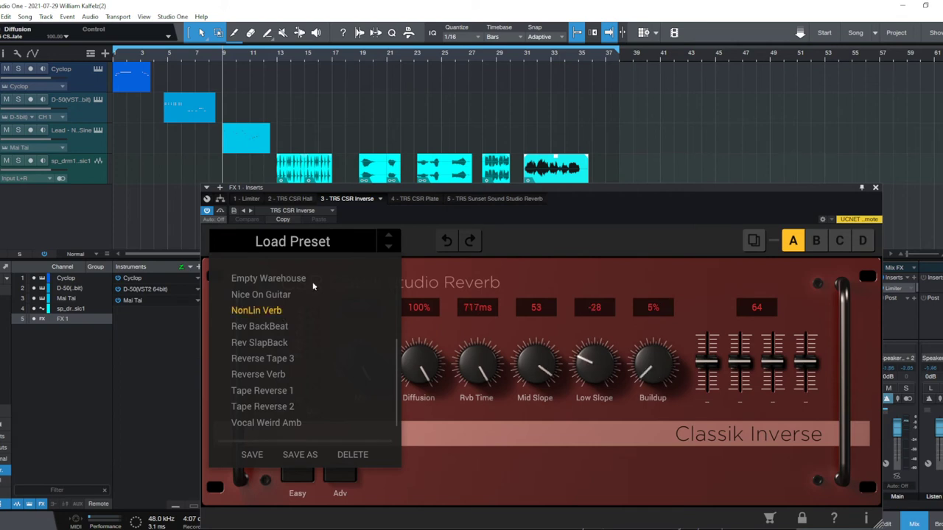
- Audition the NonLin Verb preset on the Mai Tai clip, the audio clips from bar 19 and the D-50 clip
{"action": "key", "text": "space"}
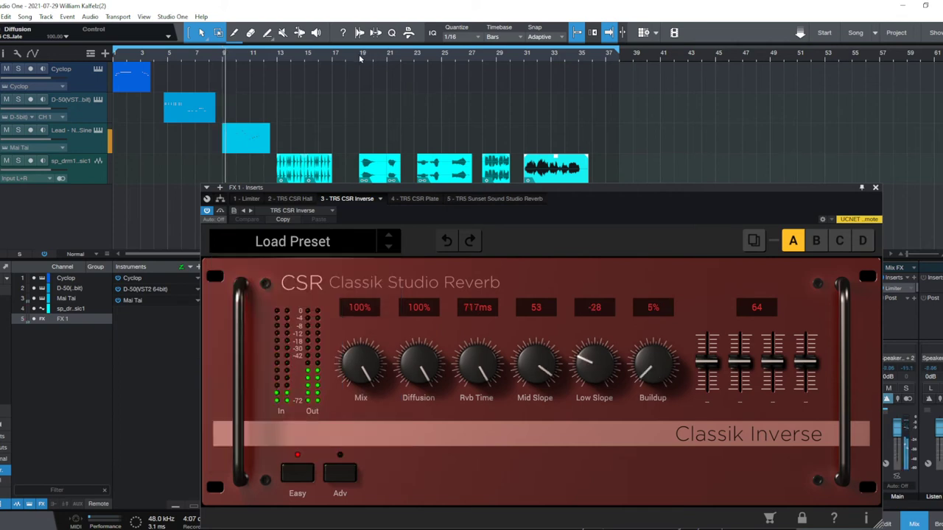
{"action": "left_click", "coordinate": [360, 58]}
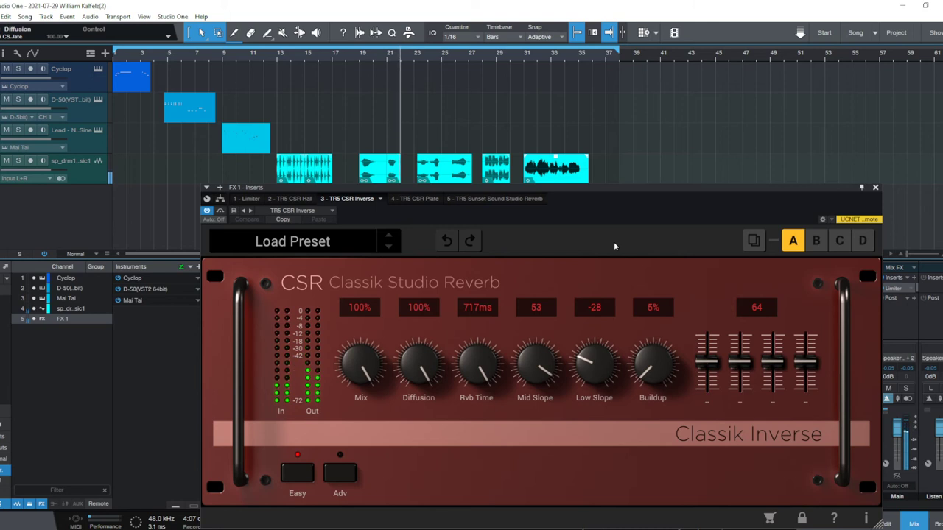
{"action": "key", "text": "space"}
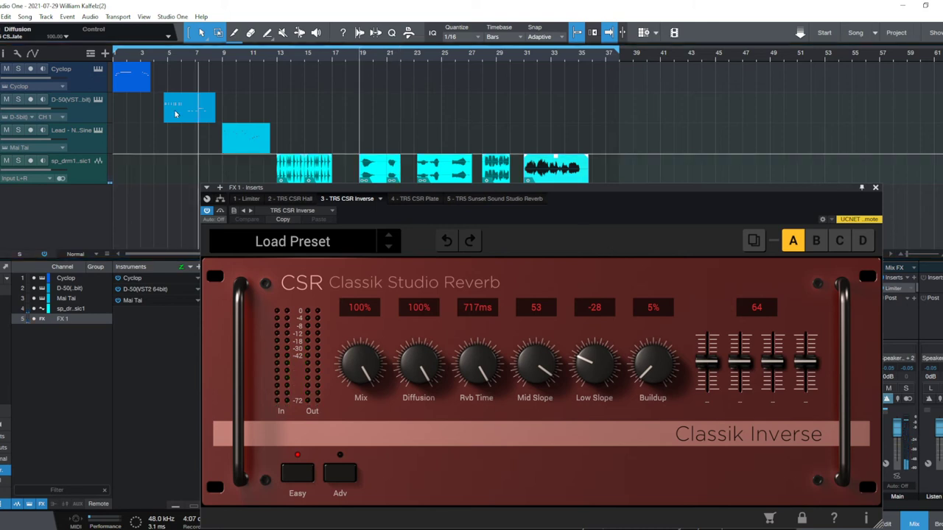
{"action": "left_click", "coordinate": [168, 57]}
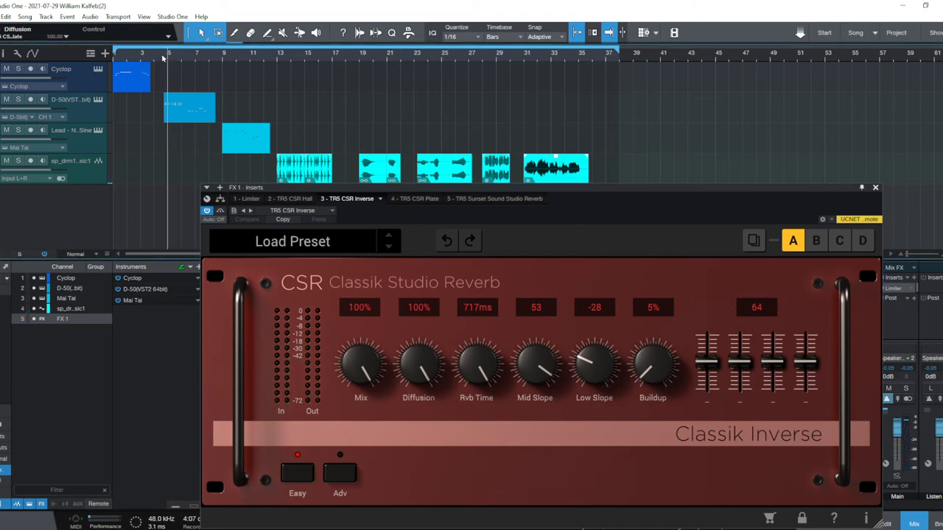
{"action": "key", "text": "space"}
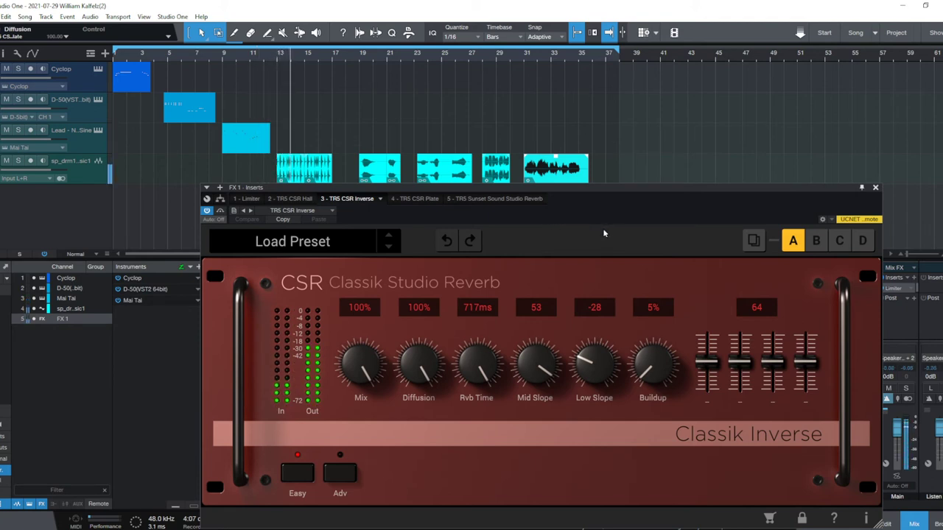
- Set the CSR Inverse's Color parameters Lo Cut F to 20.0 kHz and Lo Cut G to 11.6 dB while auditioning the clip from bar 13
{"action": "left_click", "coordinate": [340, 473]}
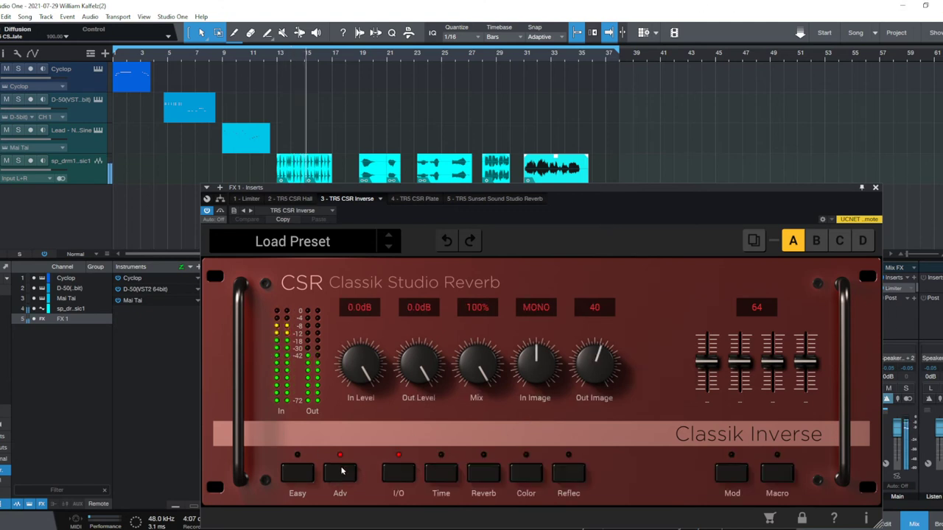
{"action": "left_click", "coordinate": [526, 471]}
{"action": "left_click_drag", "start_coordinate": [361, 362], "coordinate": [375, 461]}
{"action": "key", "text": "space"}
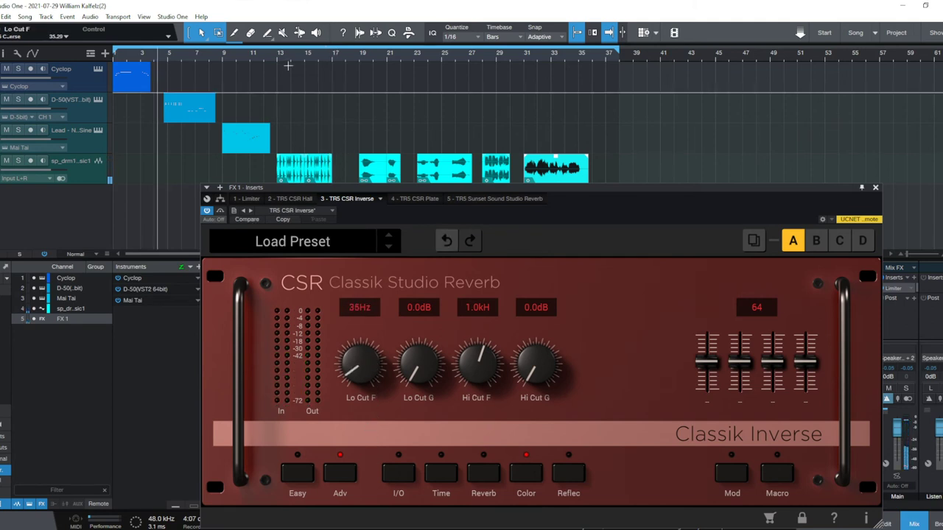
{"action": "left_click", "coordinate": [276, 63]}
{"action": "key", "text": "space"}
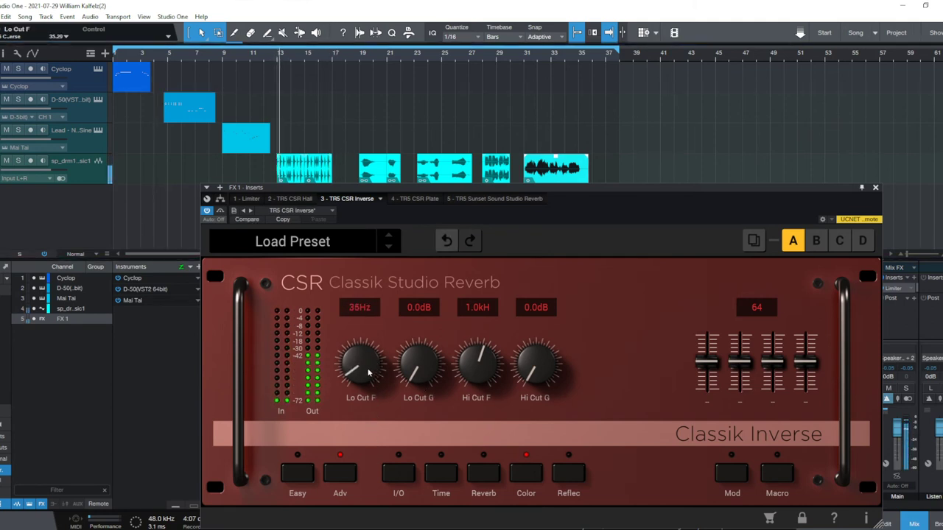
{"action": "left_click_drag", "start_coordinate": [370, 375], "coordinate": [417, 183]}
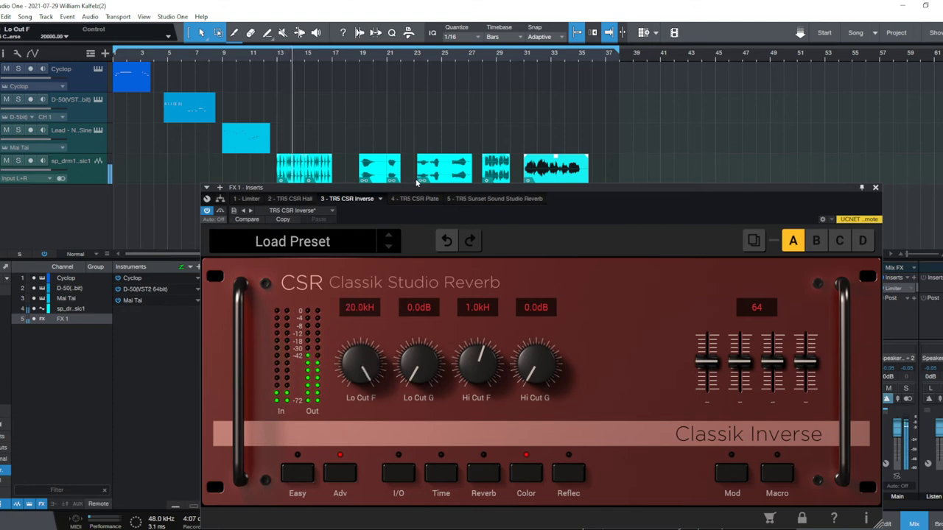
{"action": "left_click_drag", "start_coordinate": [416, 369], "coordinate": [464, 280]}
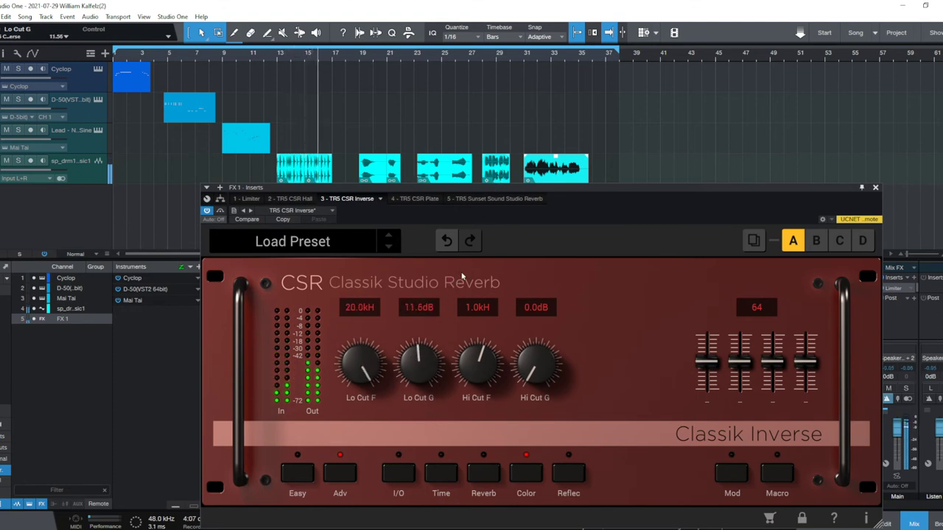
- Set Lo Cut G to LOCUT and raise Lo Cut F to 1.2 kHz while auditioning the bar 13 clip
{"action": "left_click_drag", "start_coordinate": [355, 362], "coordinate": [366, 500]}
{"action": "left_click_drag", "start_coordinate": [430, 364], "coordinate": [437, 294]}
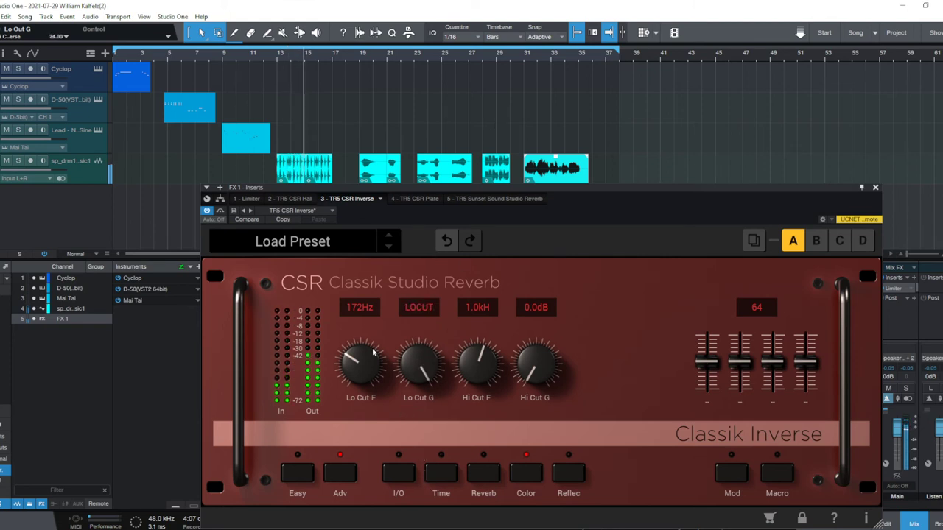
{"action": "scroll", "coordinate": [365, 357], "scroll_direction": "up", "scroll_amount": 5}
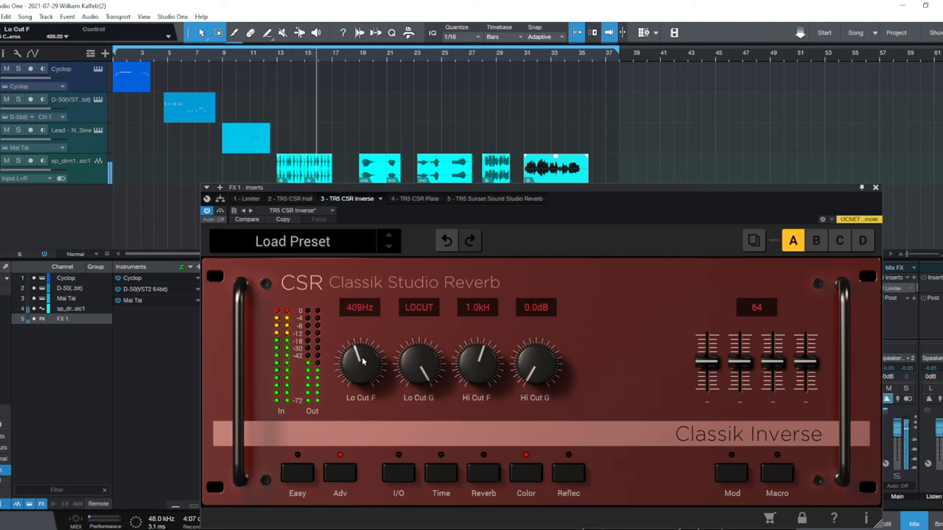
{"action": "scroll", "coordinate": [362, 360], "scroll_direction": "up", "scroll_amount": 5}
{"action": "key", "text": "space"}
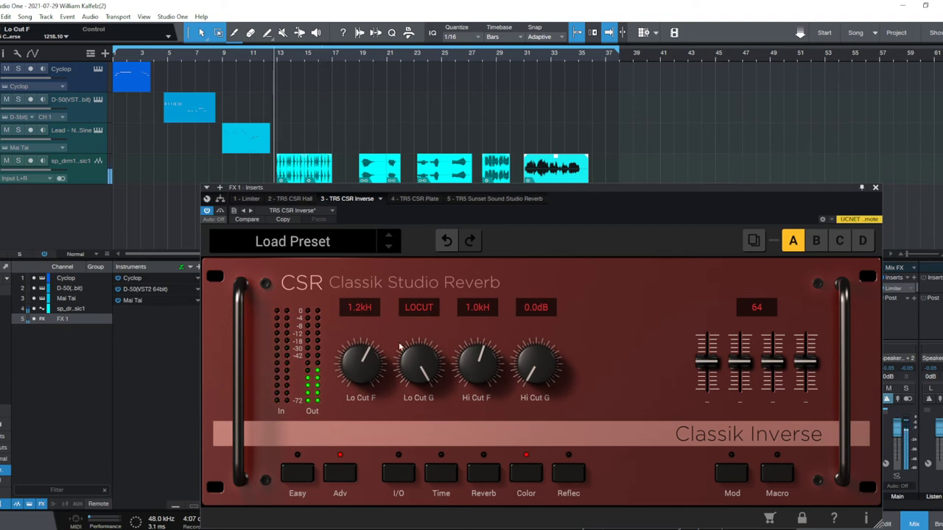
- Load the Breathing Drums preset from the CSR Inverse's Send presets and audition it on the clip from bar 23
{"action": "left_click", "coordinate": [297, 242]}
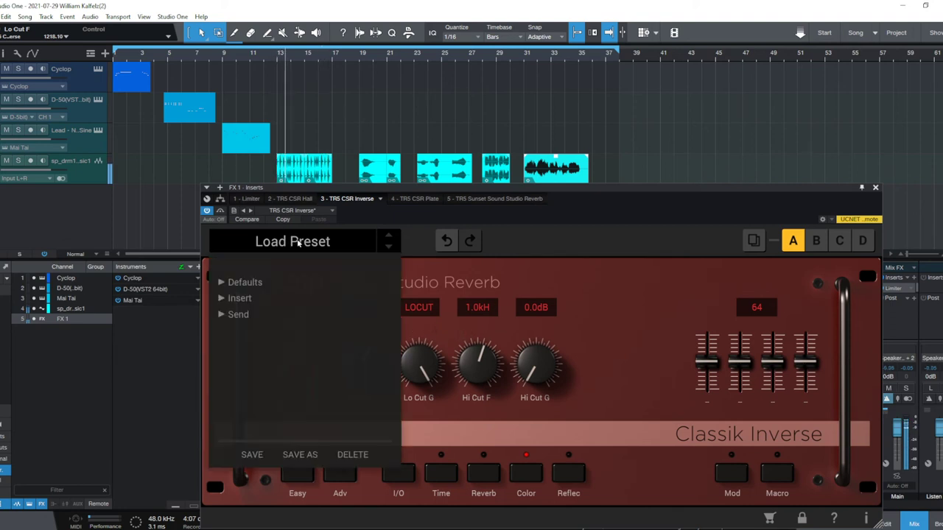
{"action": "left_click", "coordinate": [238, 315]}
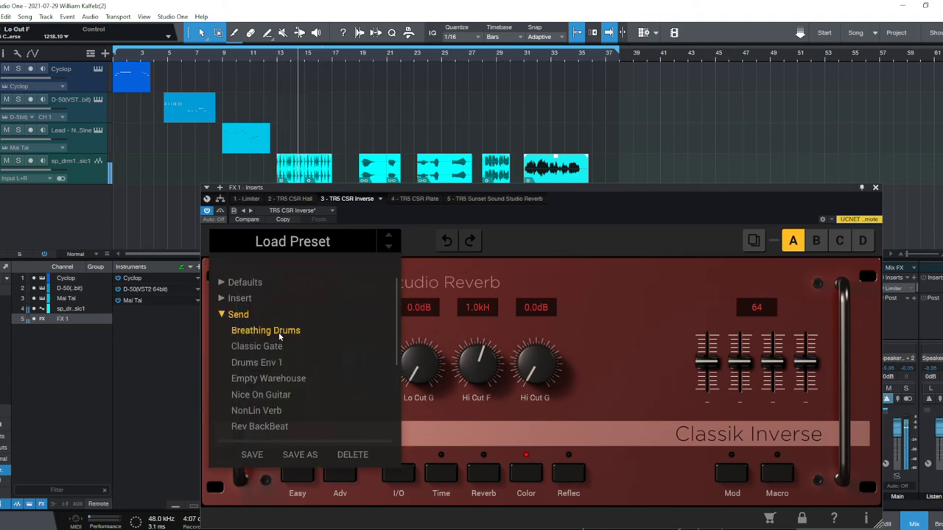
{"action": "left_click", "coordinate": [594, 236]}
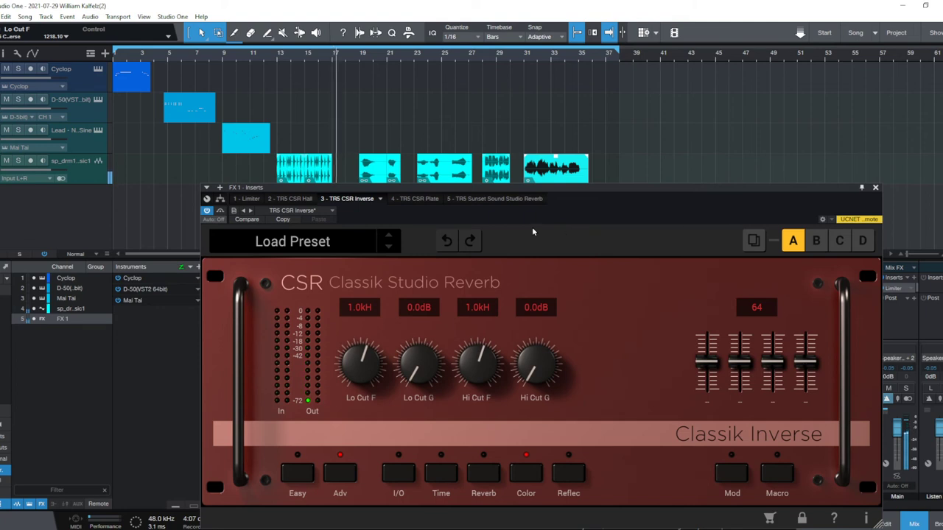
{"action": "key", "text": "space"}
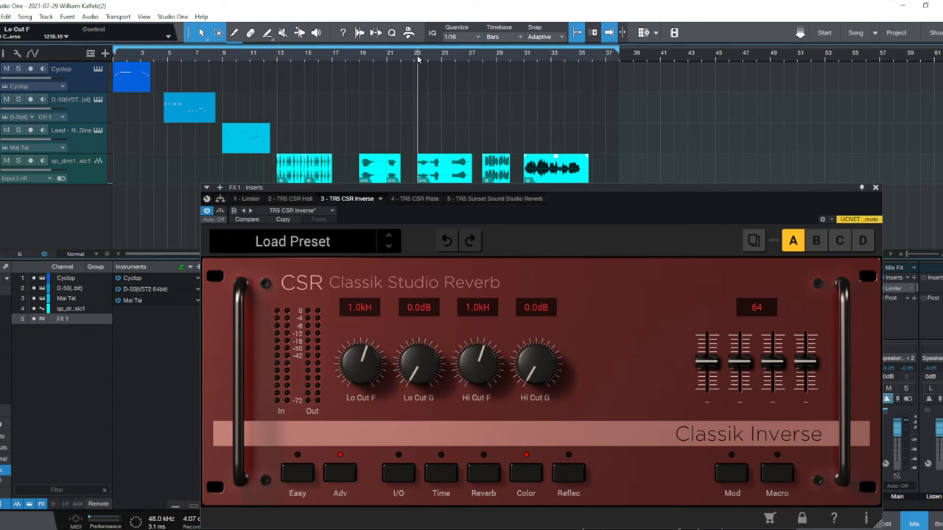
{"action": "key", "text": "space"}
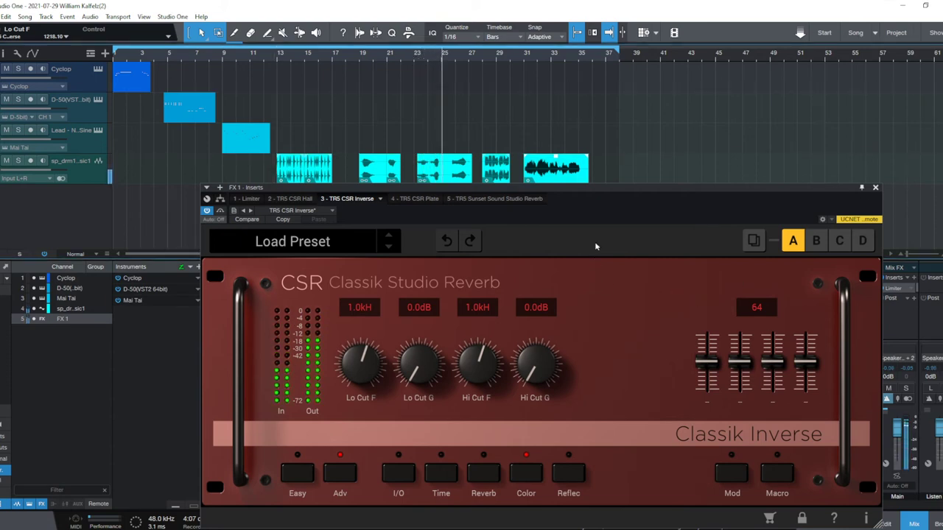
{"action": "key", "text": "space"}
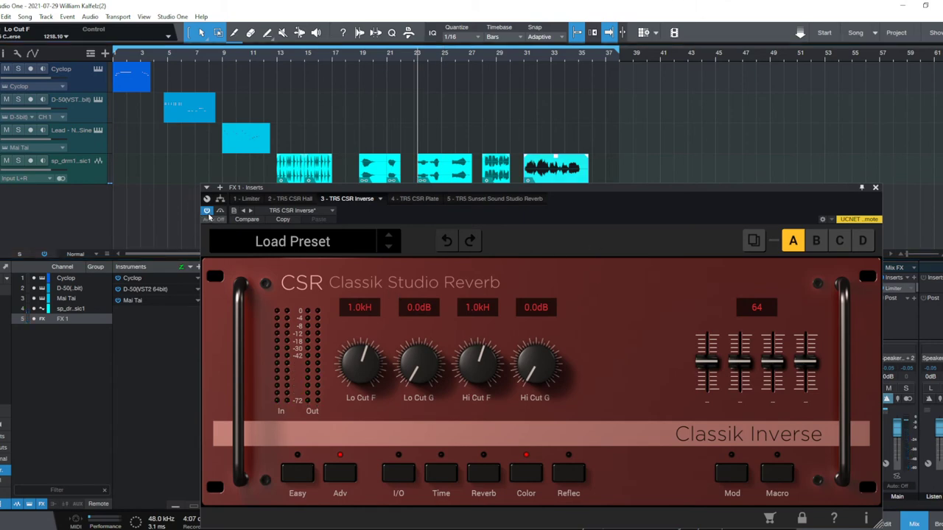
- Switch to the TR5 CSR Hall and show the modulation matrix among its advanced parameters
{"action": "left_click", "coordinate": [284, 199]}
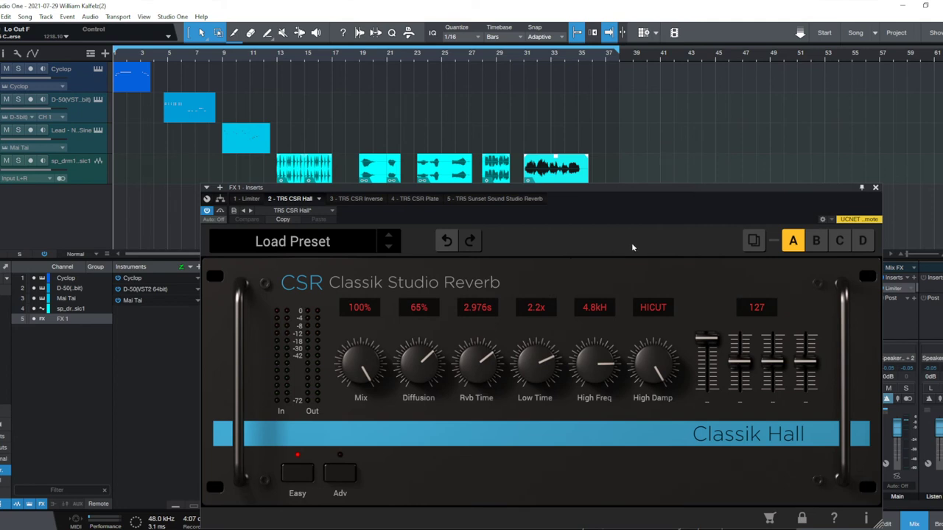
{"action": "left_click", "coordinate": [340, 475]}
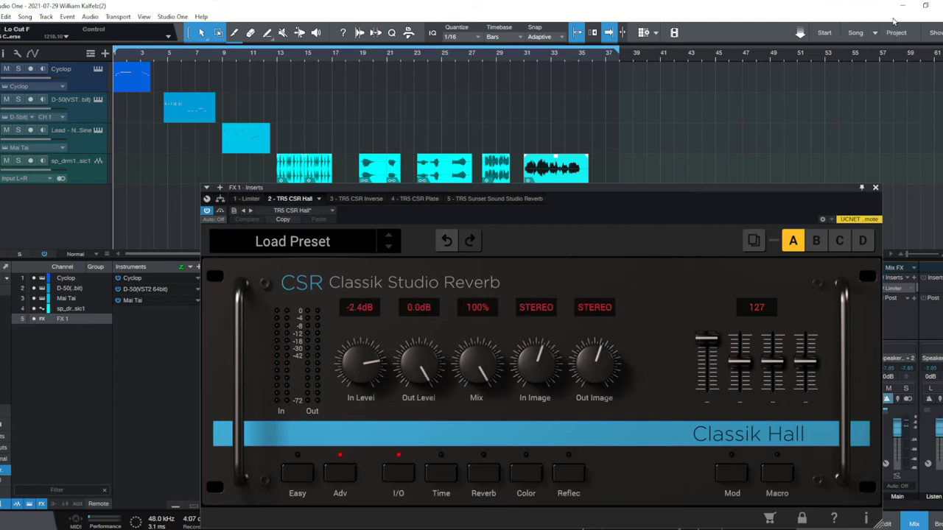
{"action": "left_click", "coordinate": [730, 475]}
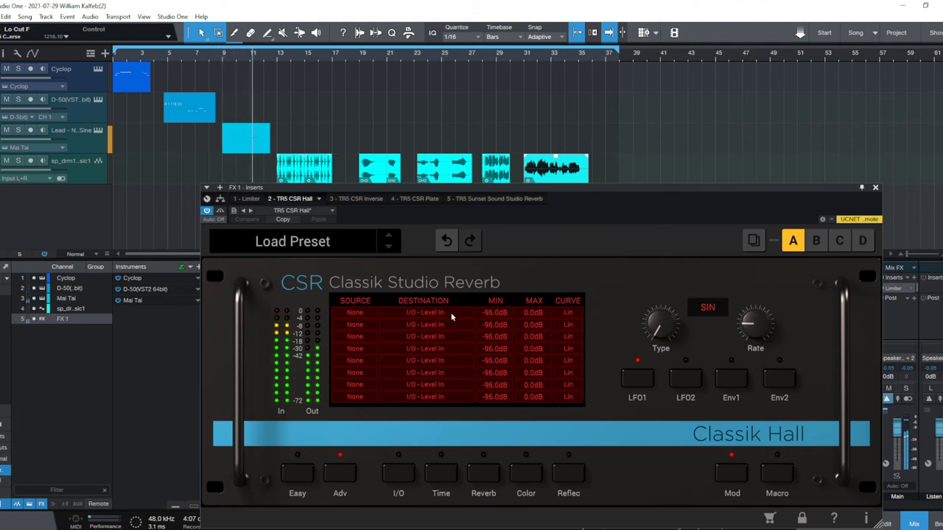
- Try LFO1 as the first modulation row's source, examine the available destinations and reset the source to None
{"action": "left_click", "coordinate": [361, 313]}
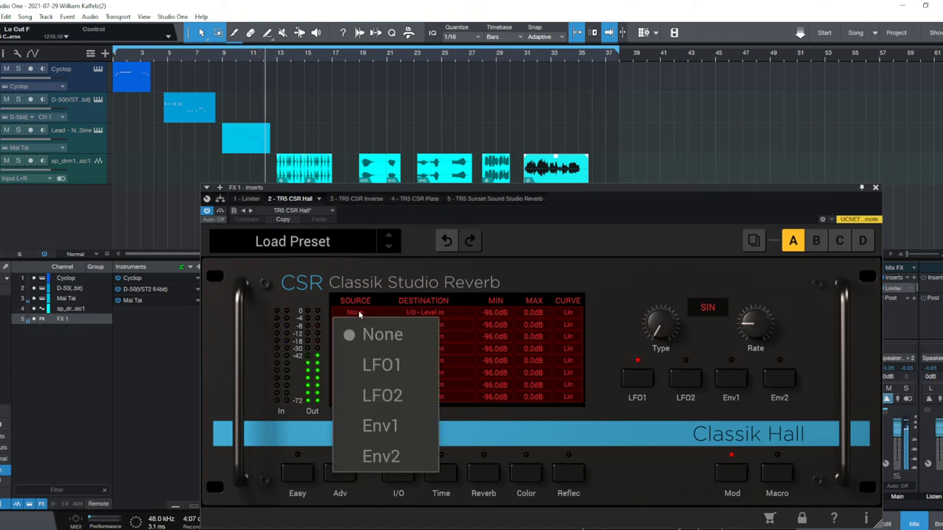
{"action": "left_click", "coordinate": [405, 368]}
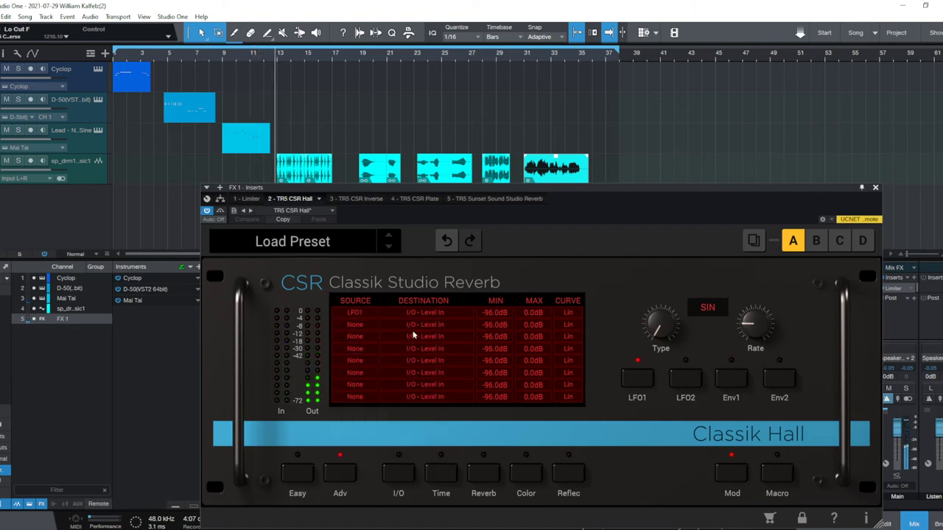
{"action": "left_click", "coordinate": [451, 314]}
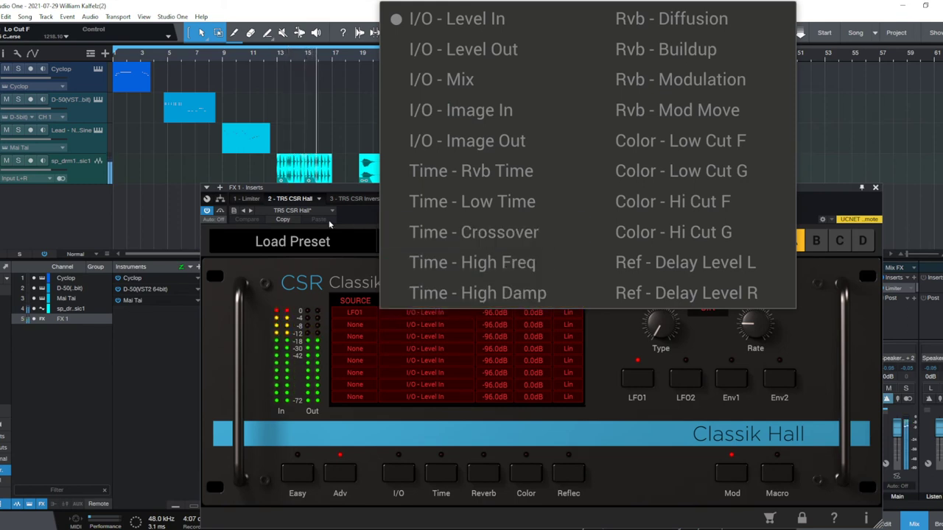
{"action": "left_click", "coordinate": [365, 267]}
{"action": "left_click", "coordinate": [359, 312]}
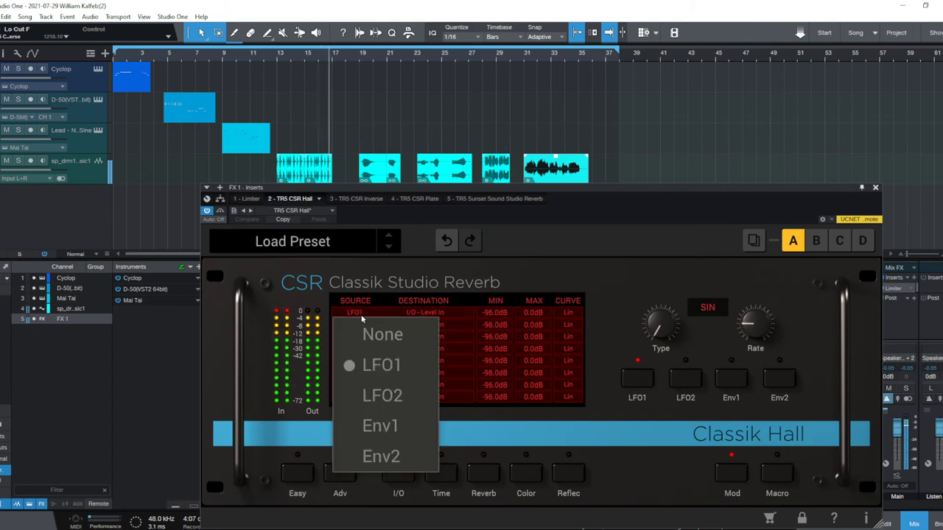
{"action": "left_click", "coordinate": [382, 332]}
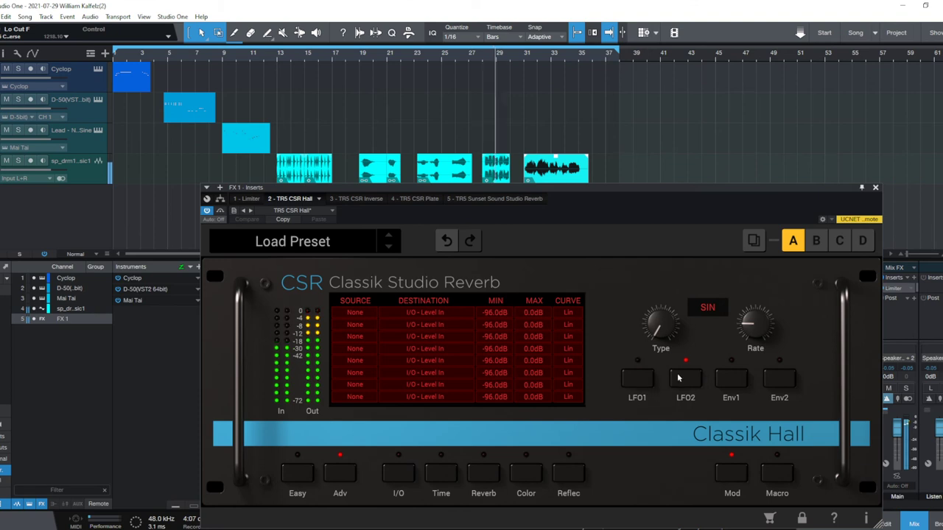
- Examine the Env1 and LFO1 modulator settings of the CSR Hall
{"action": "left_click", "coordinate": [737, 382]}
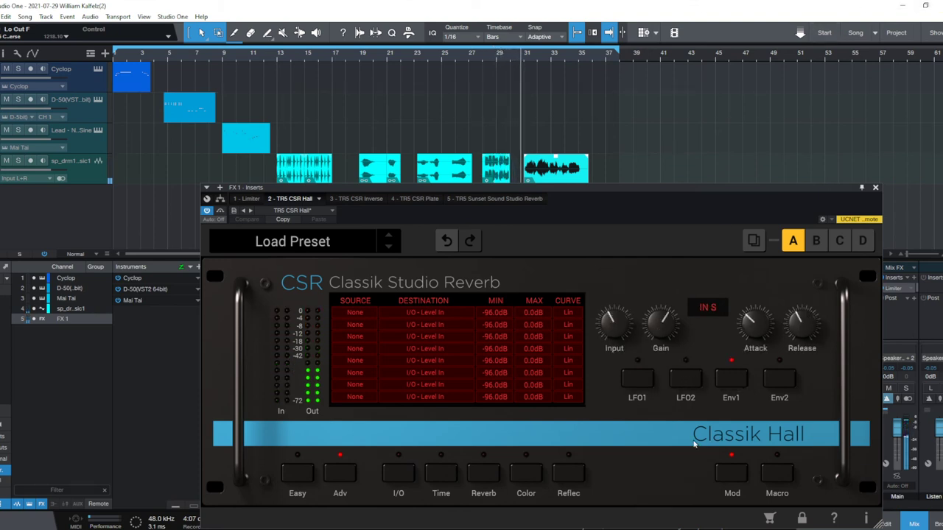
{"action": "left_click", "coordinate": [645, 388]}
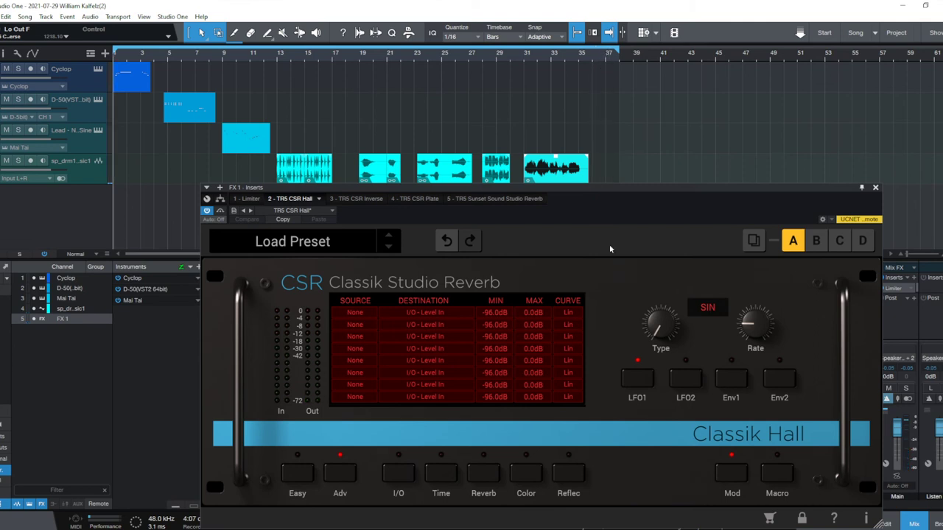
- Route LFO1 to I/O - Level In in the first modulation row and audition it from bar 13 with a rate of 1.45 Hz
{"action": "left_click", "coordinate": [277, 59]}
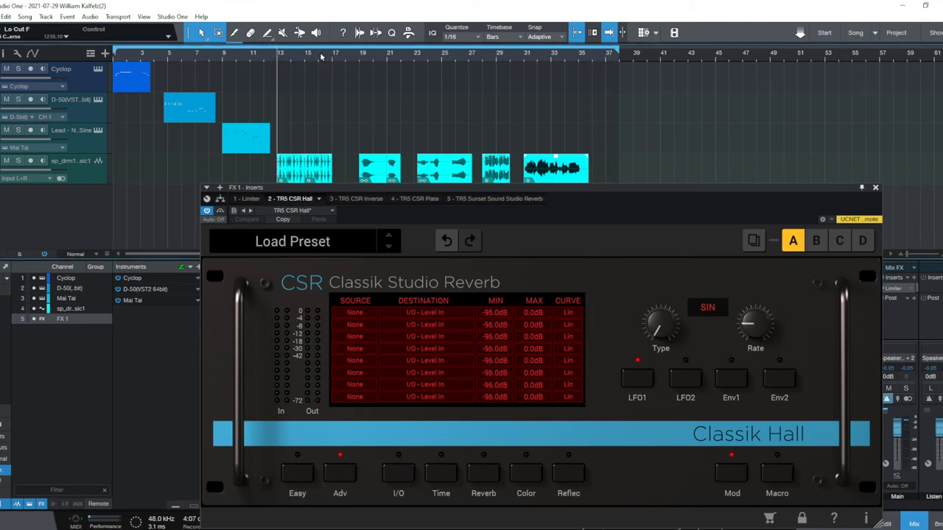
{"action": "left_click", "coordinate": [354, 312]}
{"action": "left_click", "coordinate": [396, 366]}
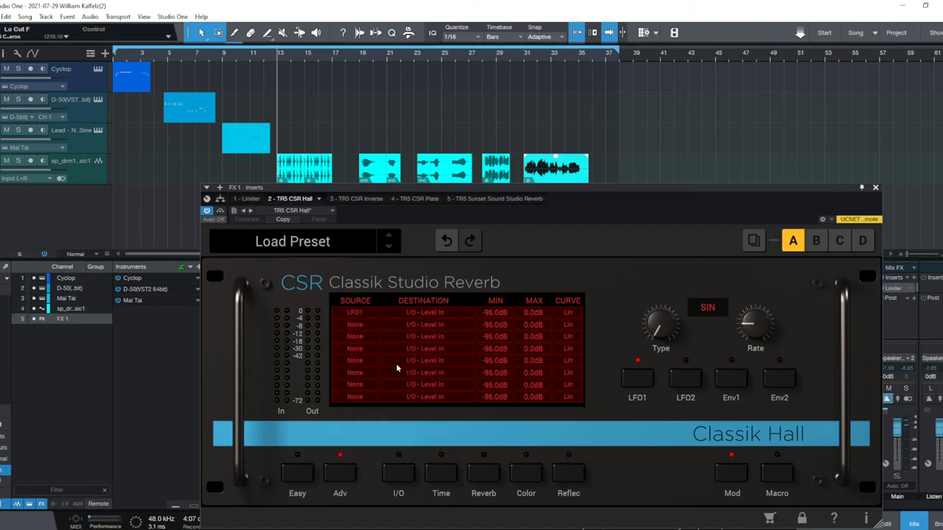
{"action": "left_click", "coordinate": [433, 310]}
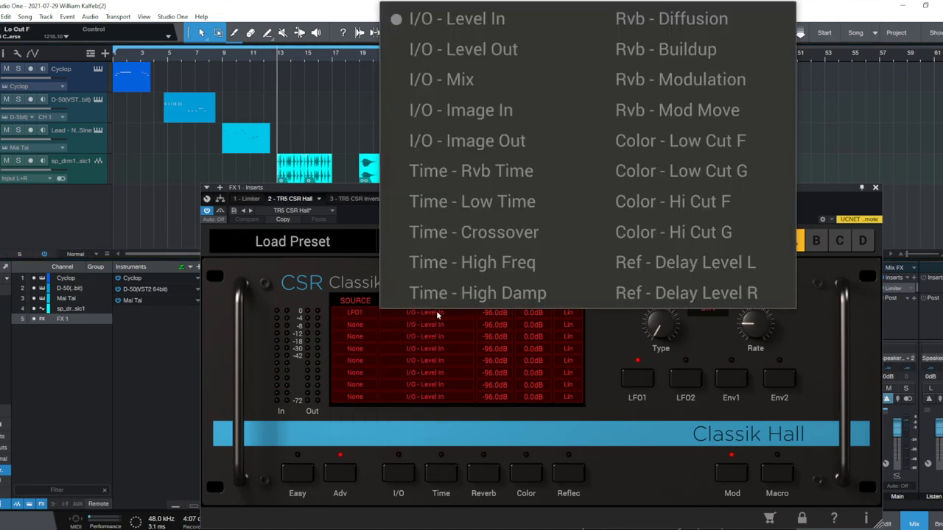
{"action": "left_click", "coordinate": [504, 24]}
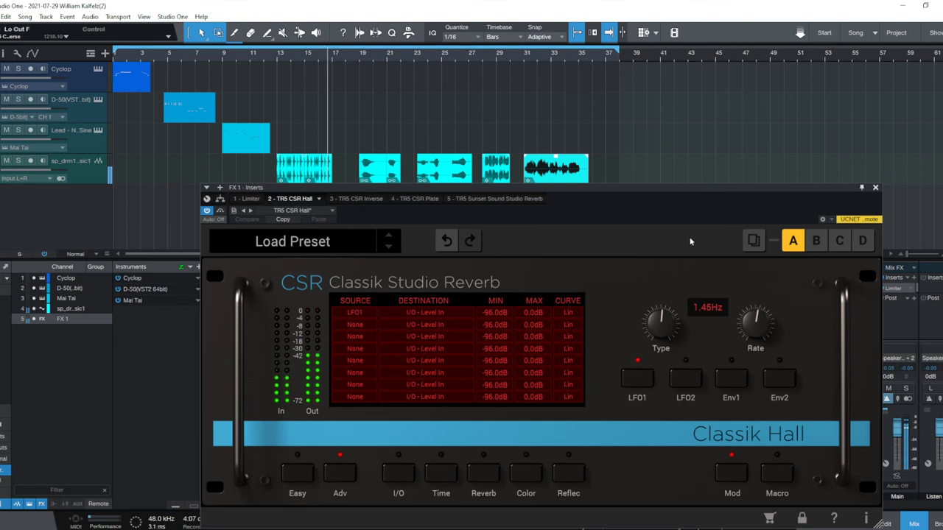
{"action": "key", "text": "space"}
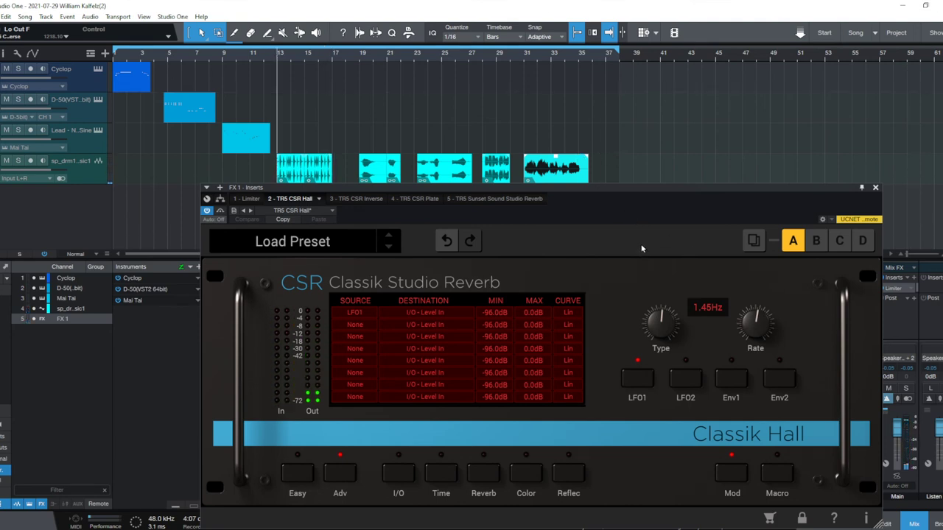
- Examine the destinations offered in the second modulation row and the CSR Hall's Reflec, Color, Reverb, Time and I/O parameters
{"action": "left_click", "coordinate": [432, 325]}
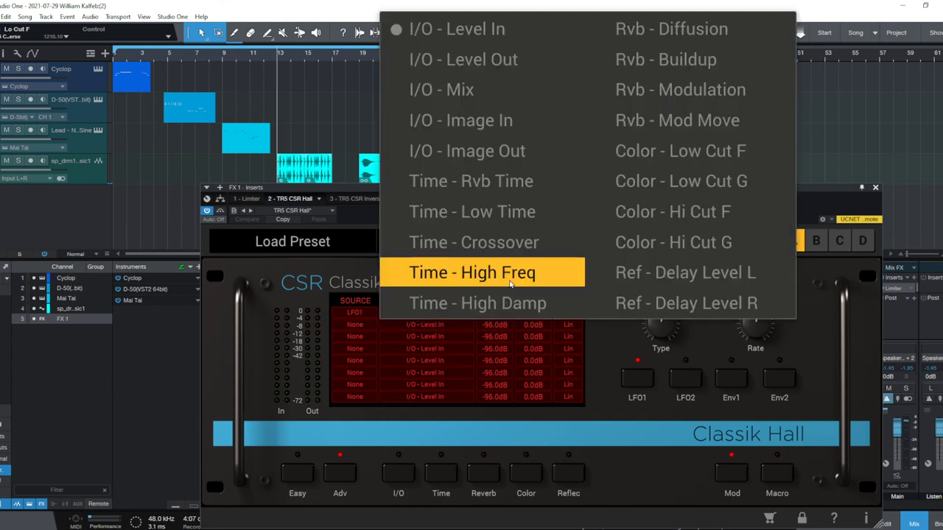
{"action": "left_click", "coordinate": [611, 350]}
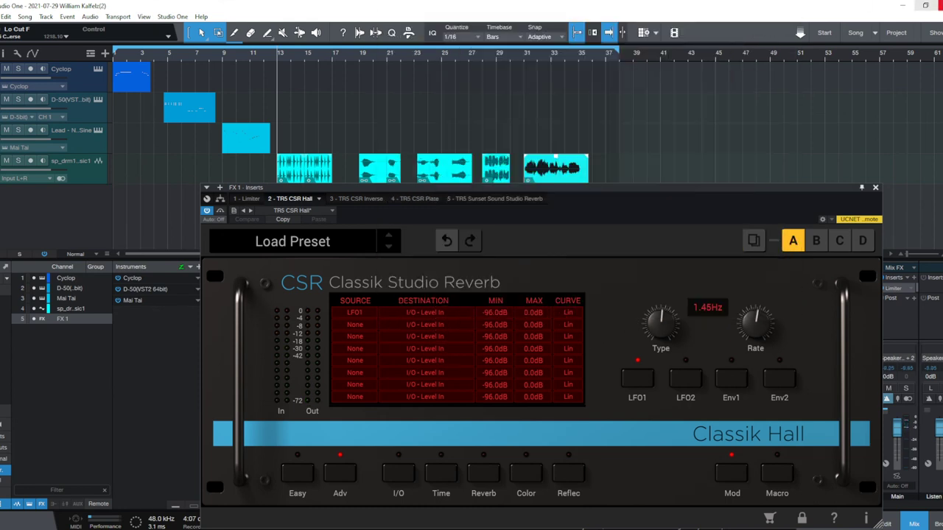
{"action": "left_click", "coordinate": [582, 477]}
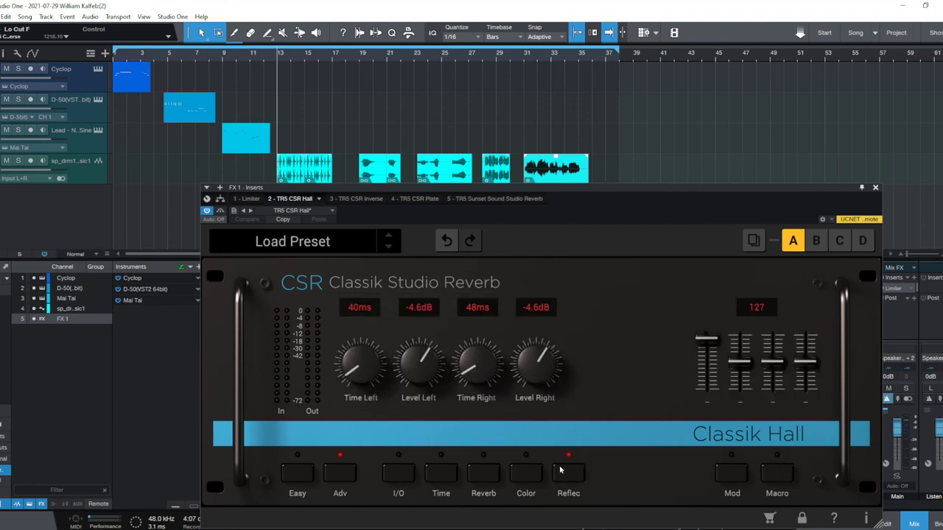
{"action": "left_click", "coordinate": [523, 476]}
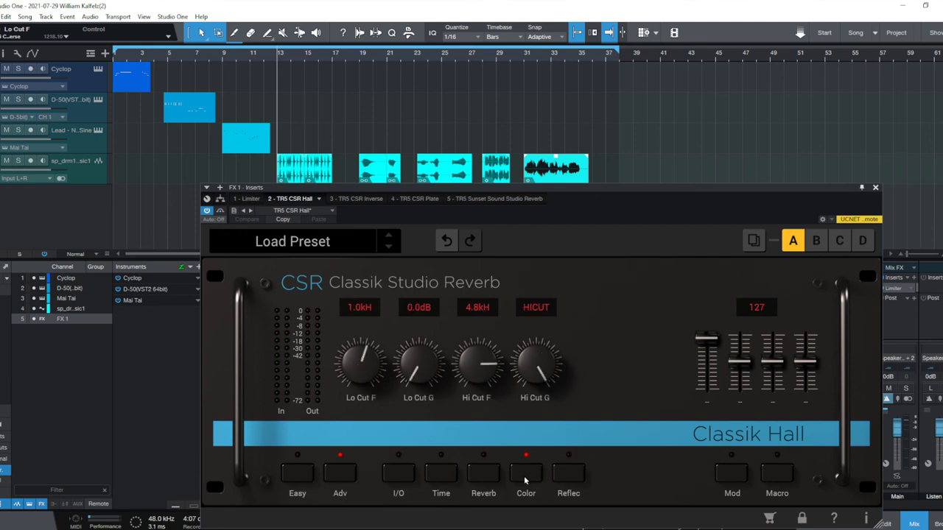
{"action": "left_click", "coordinate": [472, 477]}
{"action": "left_click", "coordinate": [446, 481]}
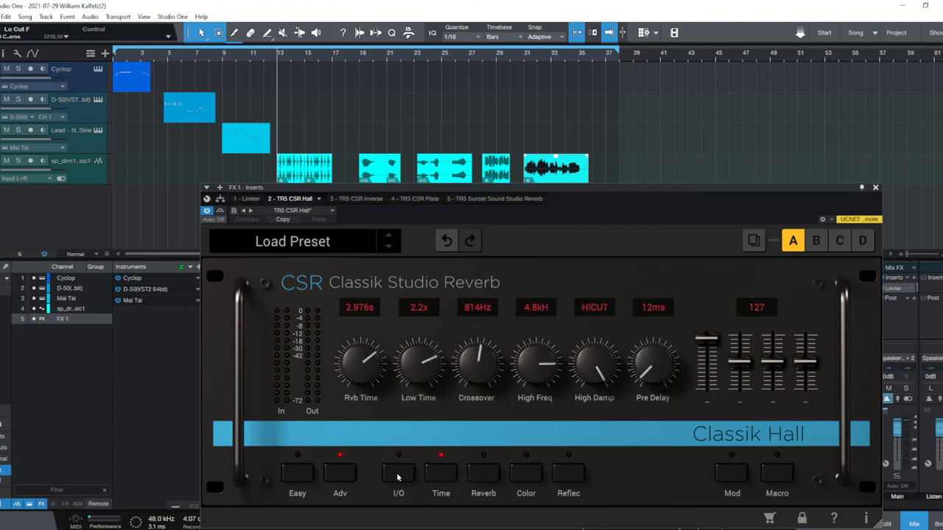
{"action": "left_click", "coordinate": [397, 477]}
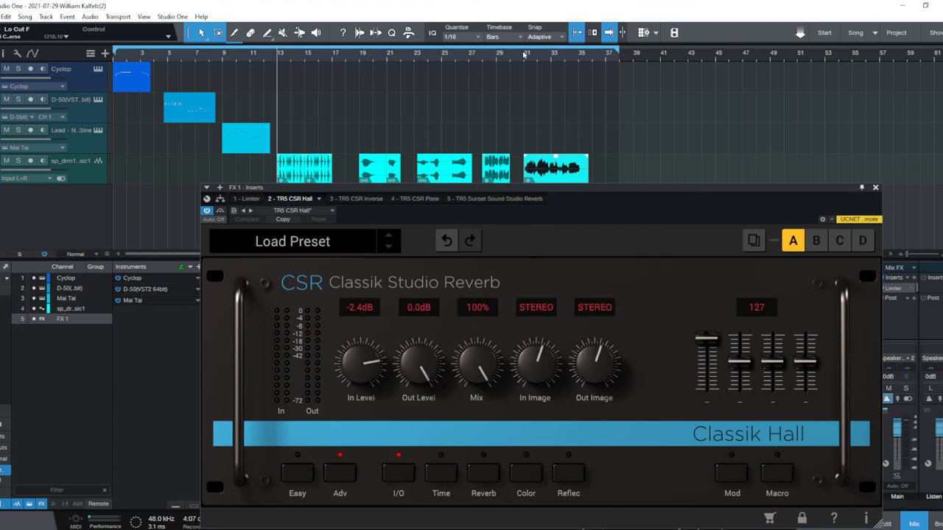
- Load the Vocal Late Rev preset in the CSR Hall
{"action": "left_click", "coordinate": [311, 247]}
{"action": "left_click", "coordinate": [266, 315]}
{"action": "scroll", "coordinate": [280, 346], "scroll_direction": "down", "scroll_amount": 8}
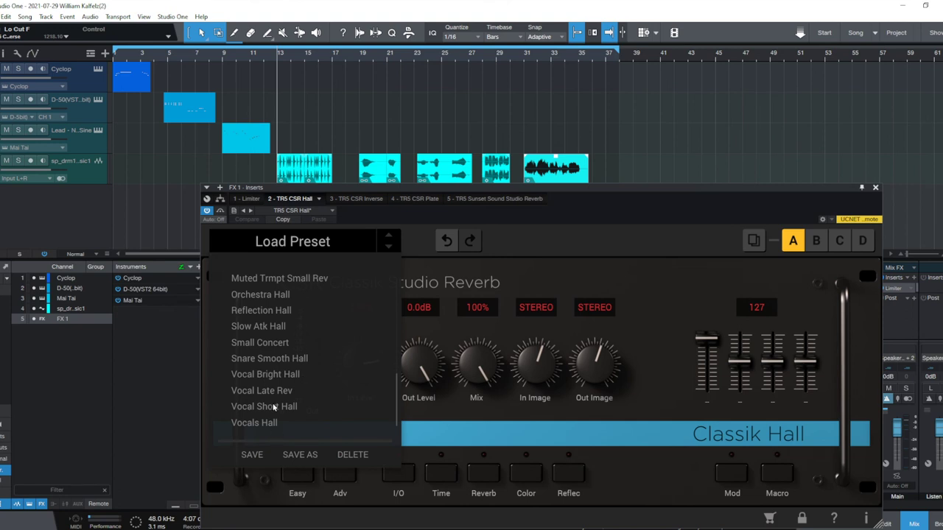
{"action": "left_click", "coordinate": [289, 392]}
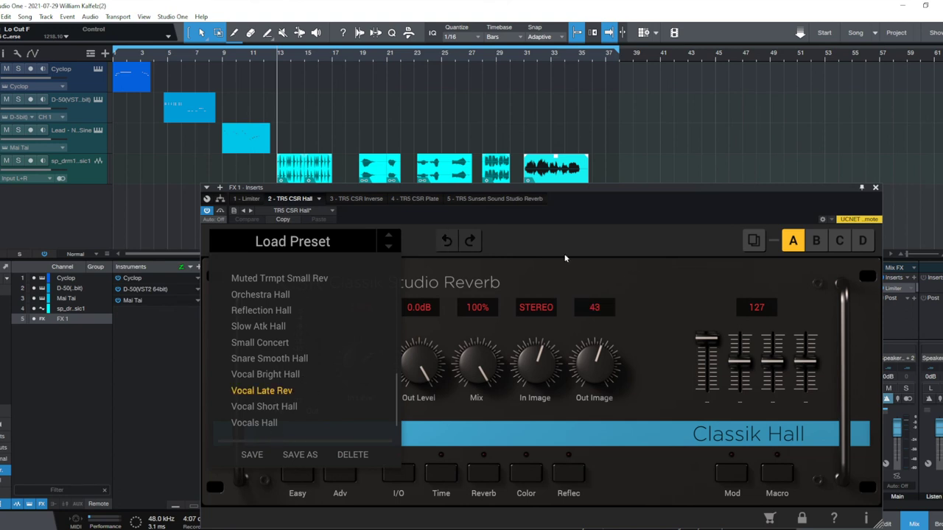
- Play the song from bar 19 and raise the CSR Hall's In Level to -1.9 dB and on to -1.2 dB
{"action": "left_click", "coordinate": [360, 59]}
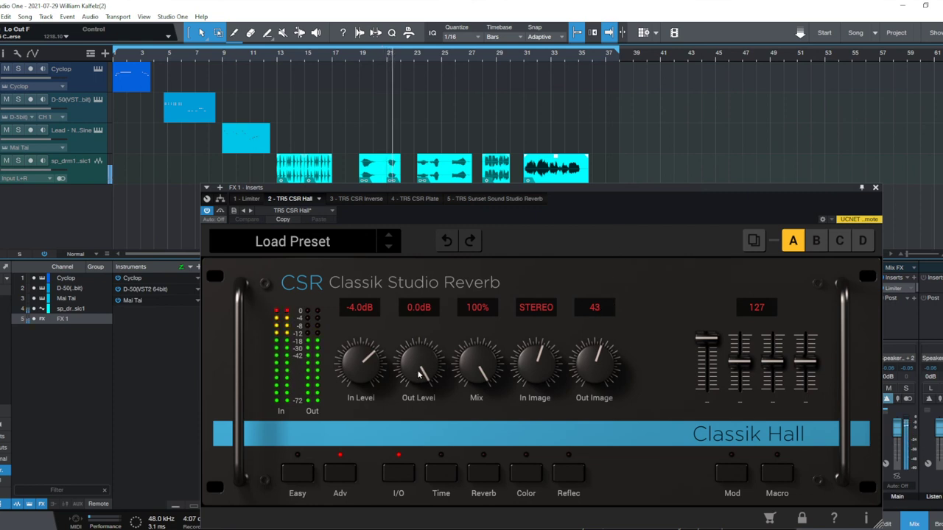
{"action": "left_click_drag", "start_coordinate": [364, 372], "coordinate": [394, 339]}
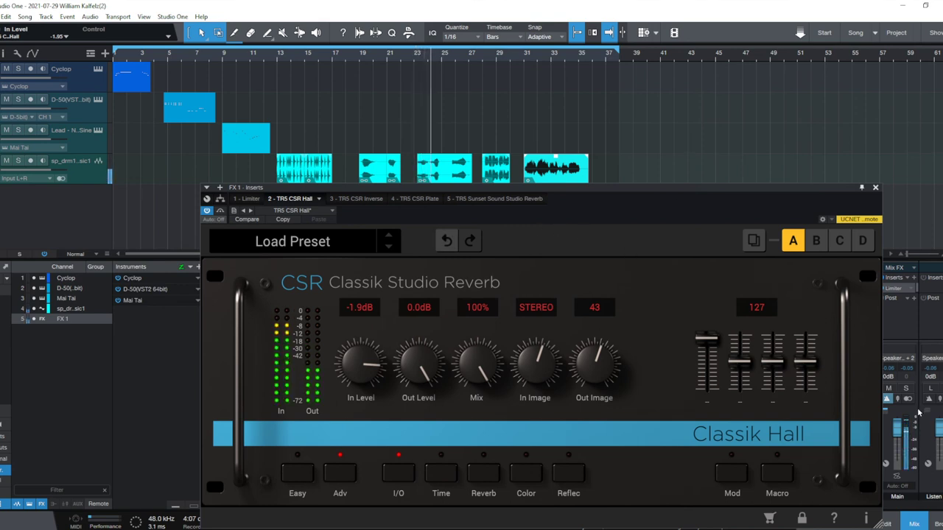
{"action": "left_click_drag", "start_coordinate": [356, 364], "coordinate": [384, 354]}
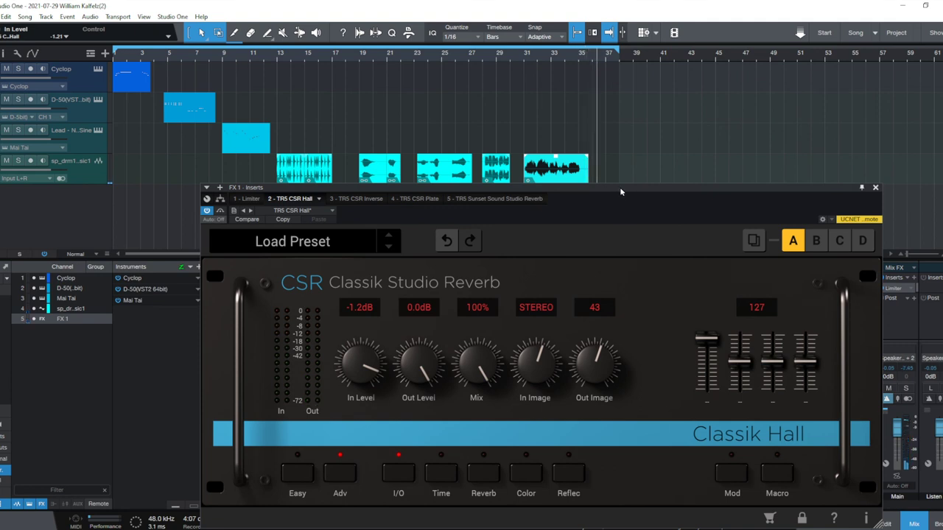
- Stop playback, move the FX 1 inserts window up over the tracks and shrink it
{"action": "left_click_drag", "start_coordinate": [617, 186], "coordinate": [593, 119]}
{"action": "key", "text": "space"}
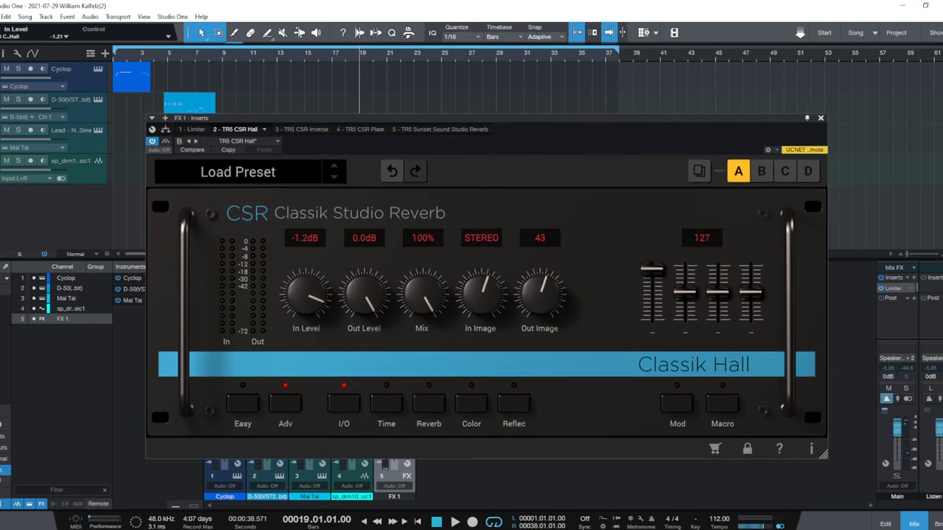
{"action": "left_click_drag", "start_coordinate": [822, 455], "coordinate": [714, 405]}
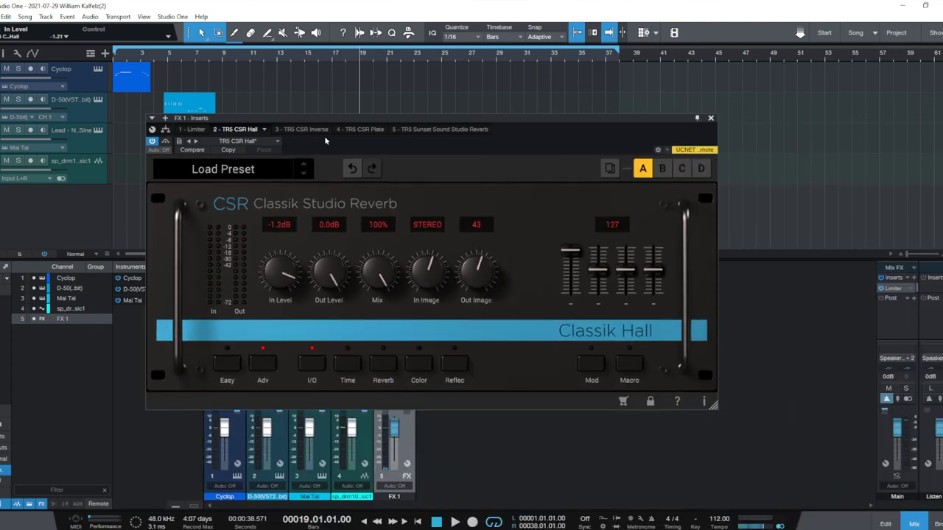
- Look over the CSR Inverse, CSR Plate and Sunset Sound Studio Reverb inserts of FX 1 and return to the CSR Inverse
{"action": "left_click", "coordinate": [304, 130]}
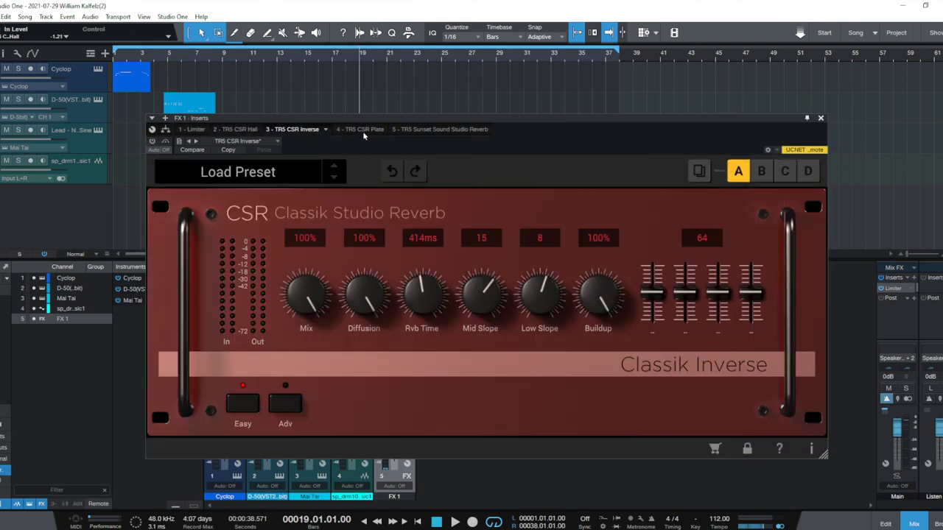
{"action": "left_click", "coordinate": [362, 131]}
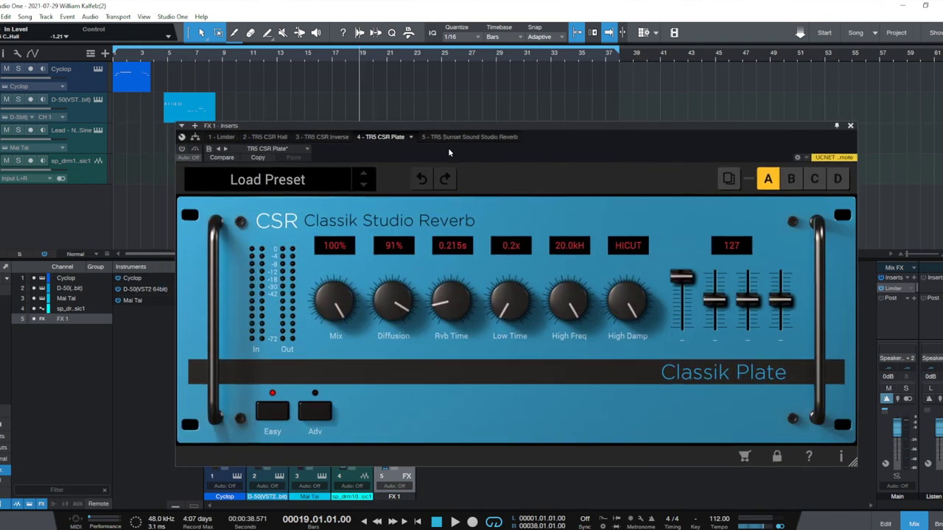
{"action": "left_click", "coordinate": [476, 139]}
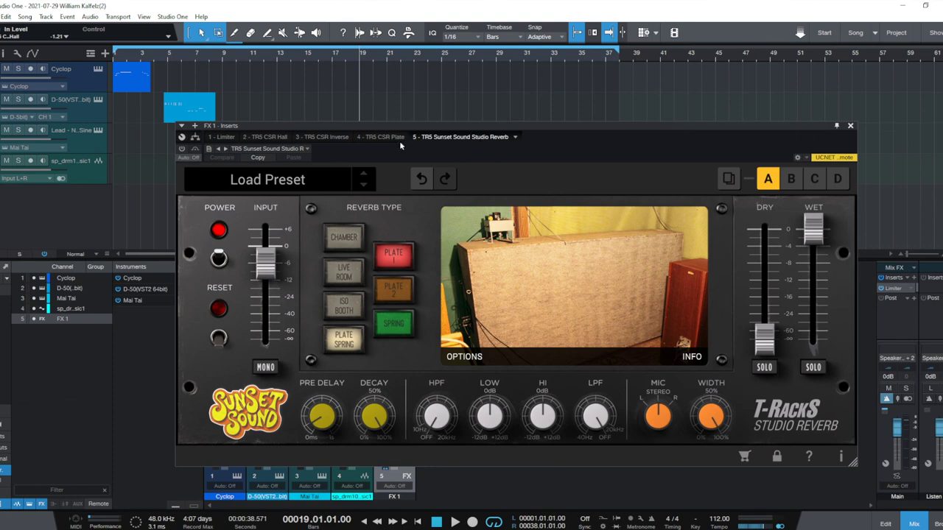
{"action": "left_click", "coordinate": [380, 139]}
{"action": "left_click", "coordinate": [324, 138]}
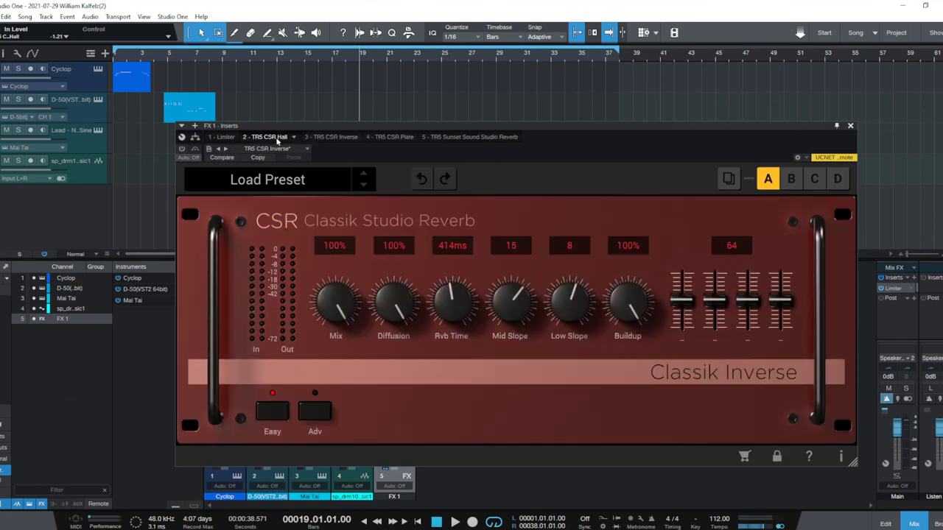
{"action": "left_click", "coordinate": [277, 139]}
{"action": "left_click", "coordinate": [338, 138]}
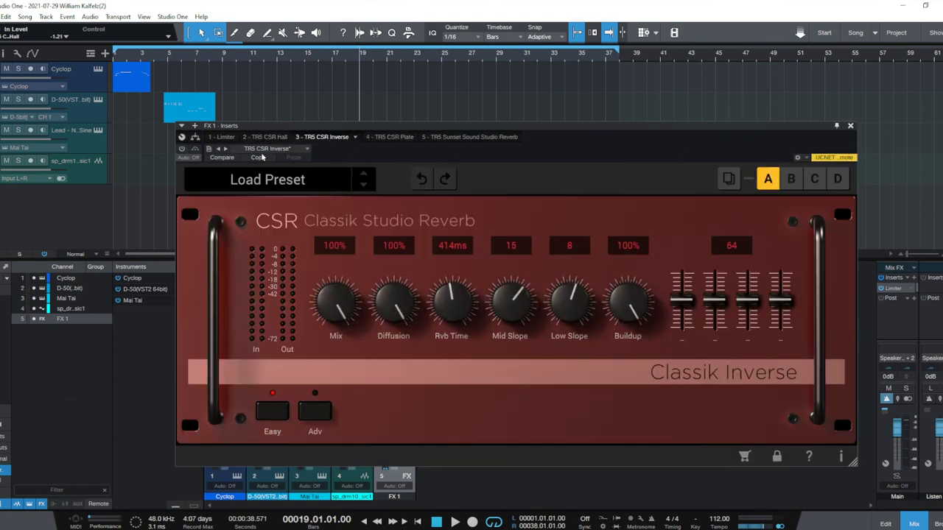
- View the Limiter insert and browse all four reverb inserts of FX 1 again, ending on the CSR Hall
{"action": "left_click", "coordinate": [221, 137]}
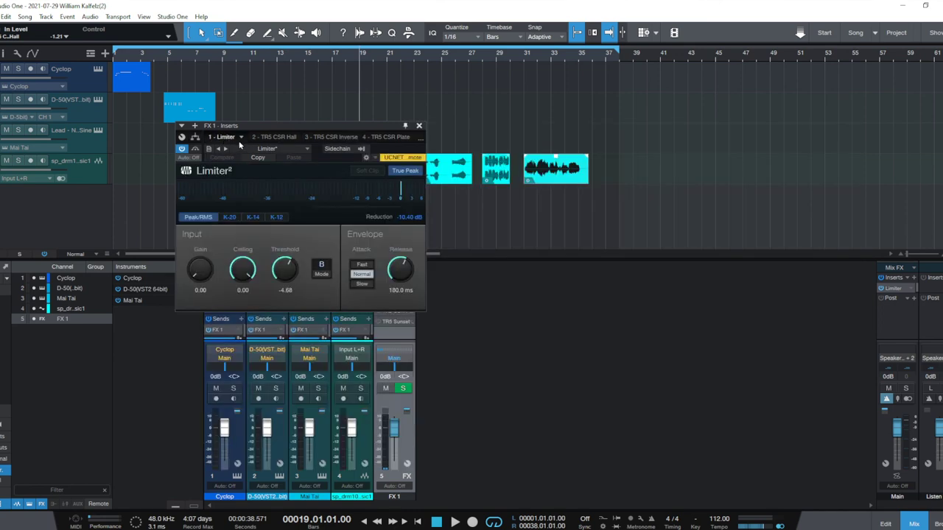
{"action": "left_click", "coordinate": [277, 138]}
{"action": "left_click", "coordinate": [333, 138]}
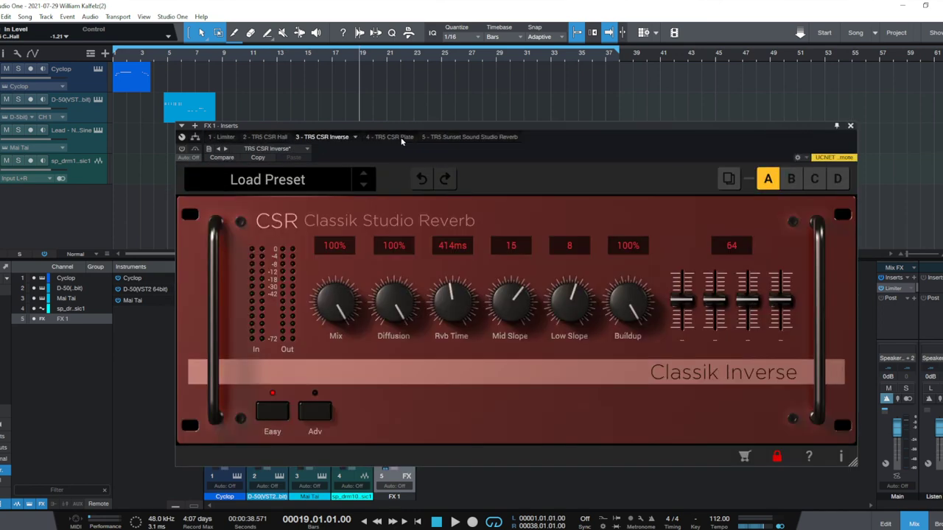
{"action": "left_click", "coordinate": [380, 138]}
{"action": "left_click", "coordinate": [473, 138]}
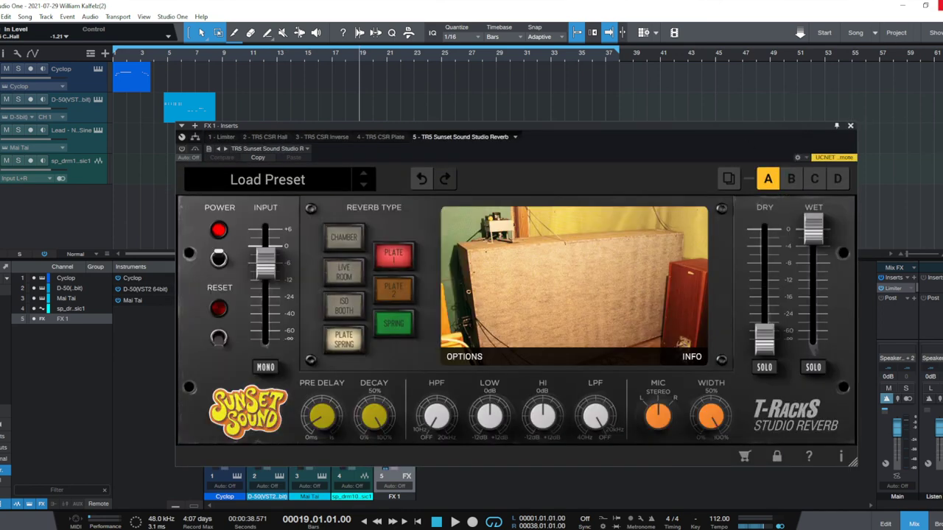
{"action": "left_click", "coordinate": [380, 137]}
{"action": "left_click", "coordinate": [267, 138]}
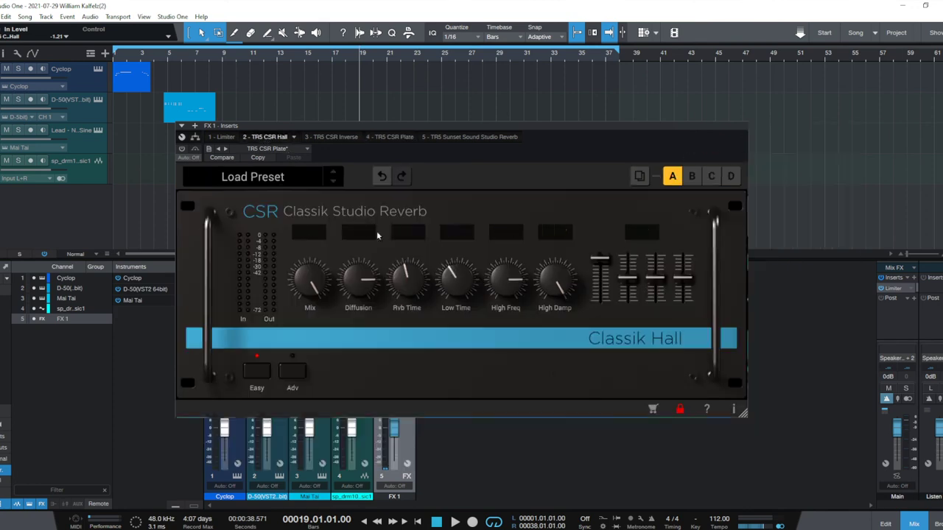
- Enlarge the CSR Hall window and examine its advanced I/O, Time and Reverb parameters, ending on Time
{"action": "left_click_drag", "start_coordinate": [741, 422], "coordinate": [940, 504]}
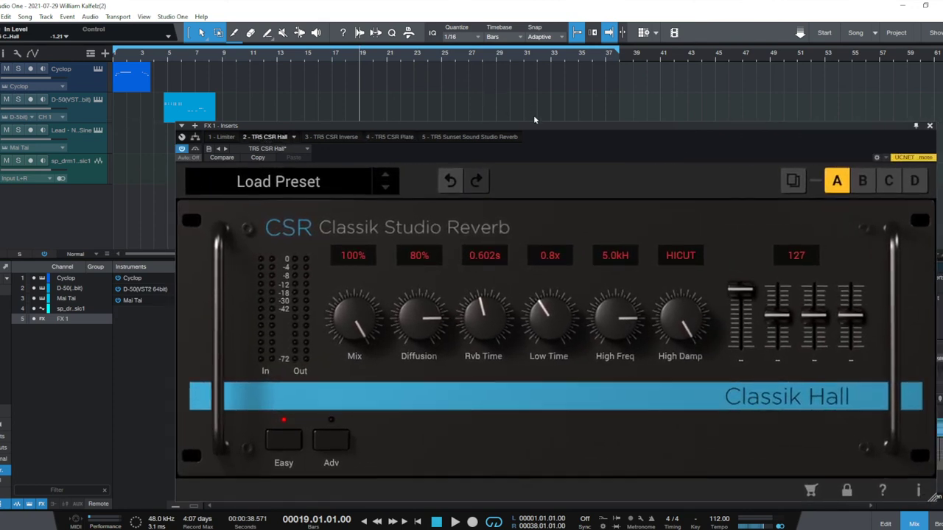
{"action": "left_click_drag", "start_coordinate": [558, 129], "coordinate": [534, 102]}
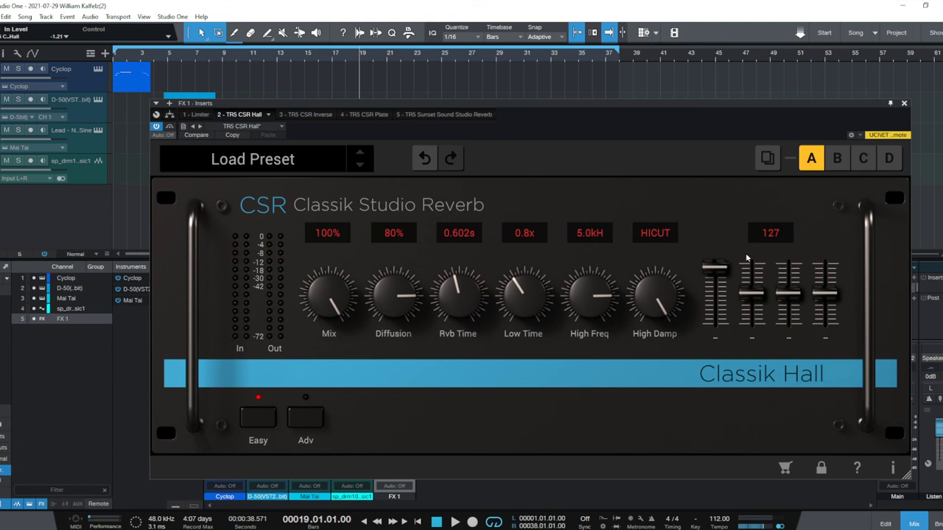
{"action": "left_click", "coordinate": [310, 428]}
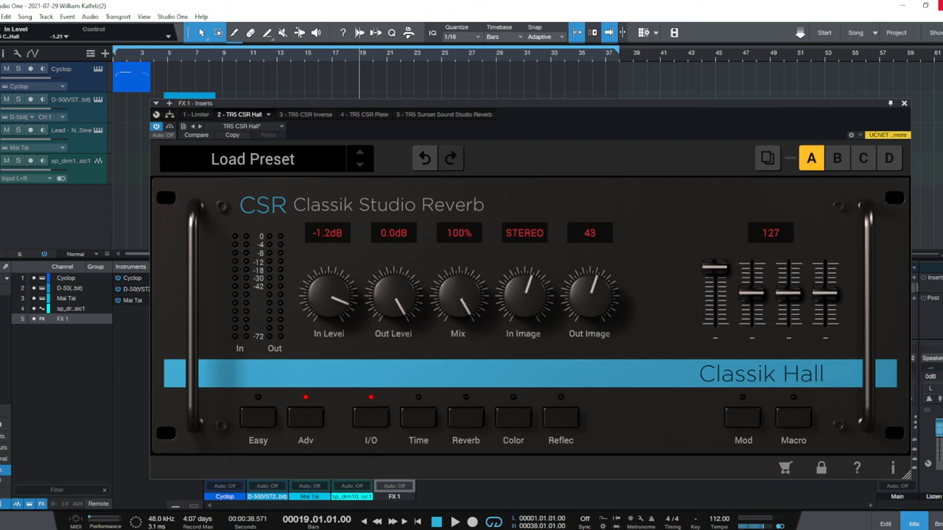
{"action": "left_click", "coordinate": [426, 422]}
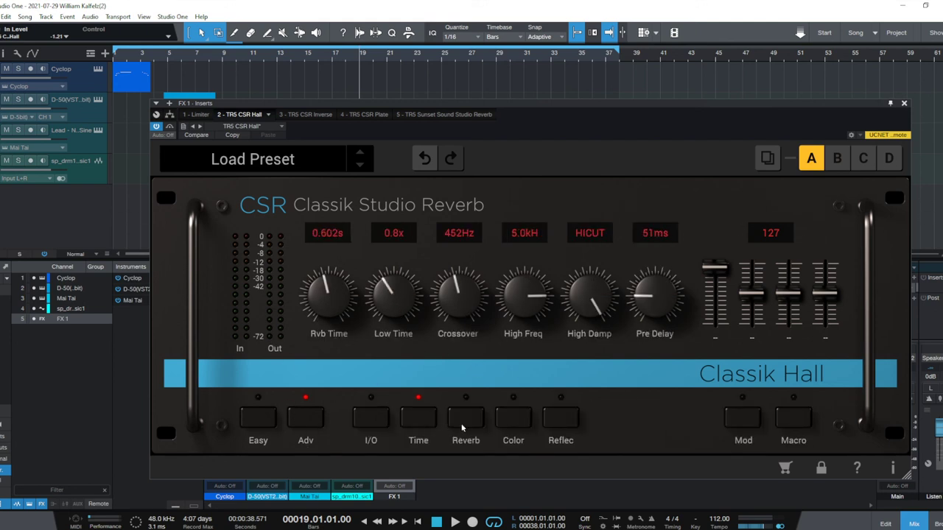
{"action": "left_click", "coordinate": [463, 421]}
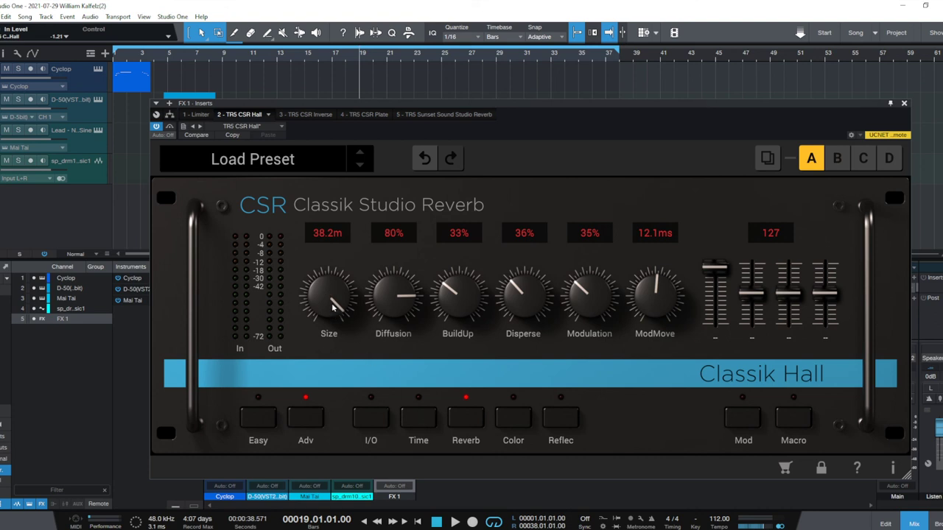
{"action": "left_click", "coordinate": [418, 418]}
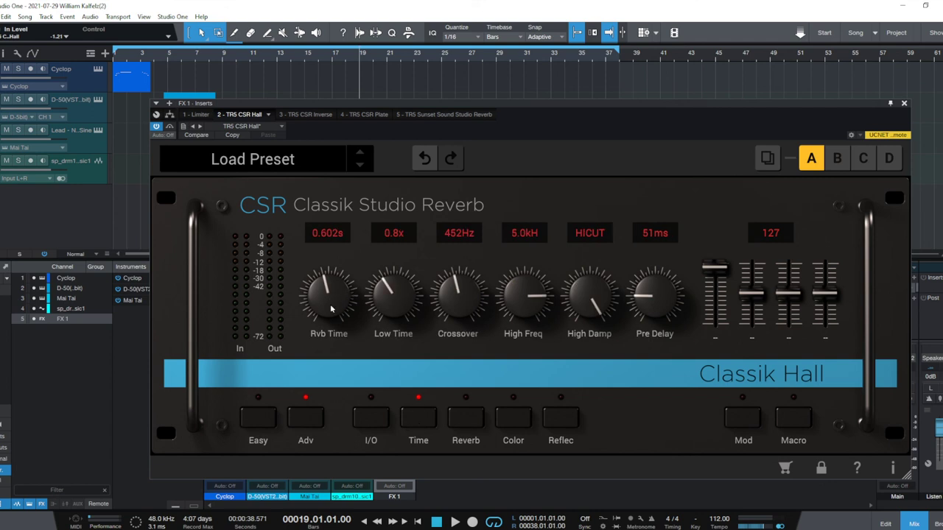
- Uncover the tracks, audition the CSR Hall with Rvb Time raised to 11.89 s and stop playback
{"action": "left_click_drag", "start_coordinate": [400, 114], "coordinate": [417, 206]}
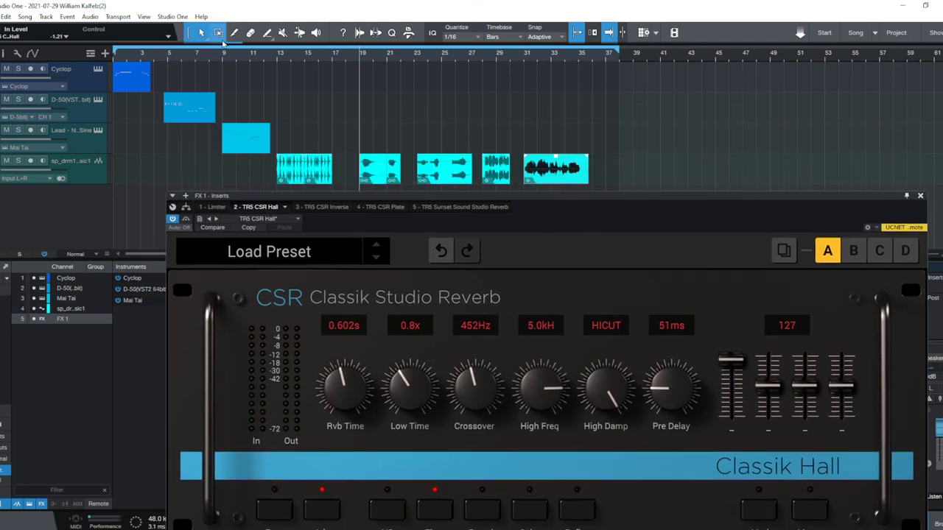
{"action": "left_click_drag", "start_coordinate": [362, 396], "coordinate": [408, 327]}
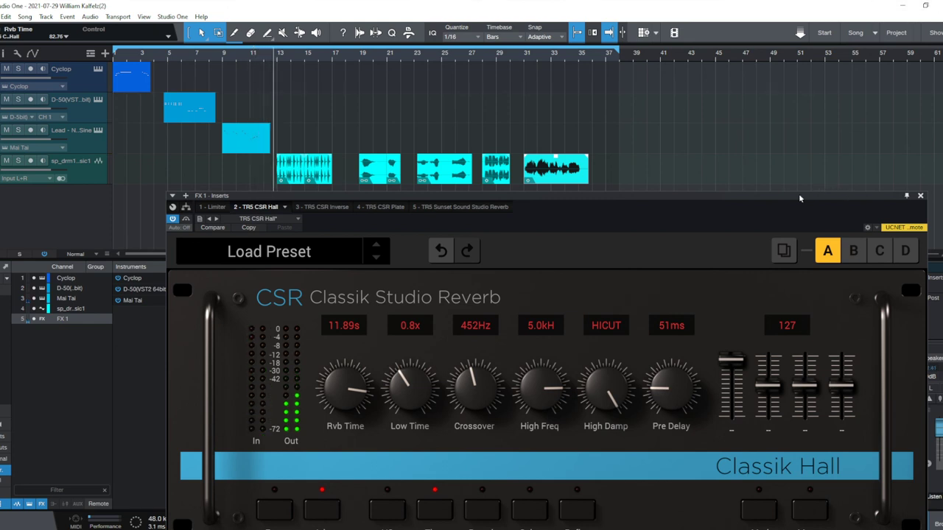
{"action": "key", "text": "space"}
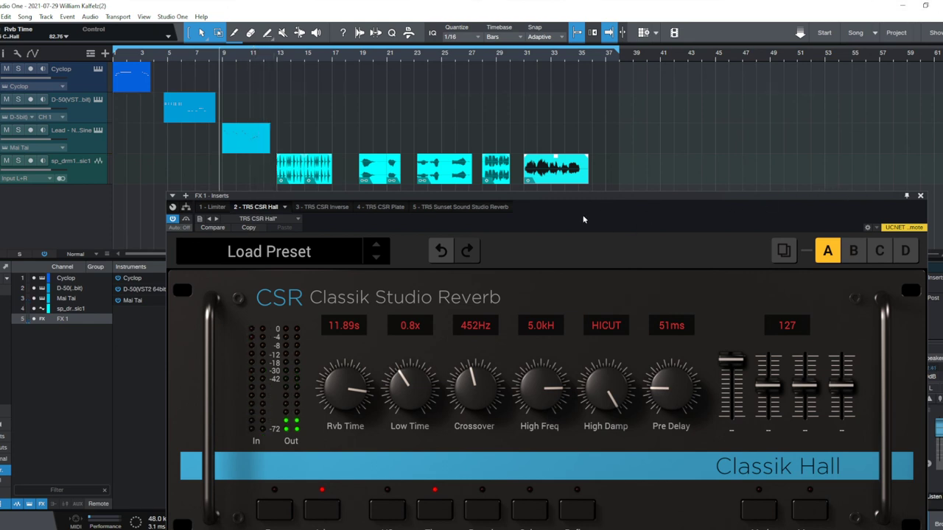
- Audition the CSR Hall with Rvb Time at its 62.07 s maximum and lower it to 12.83 s
{"action": "mouse_move", "coordinate": [633, 197]}
{"action": "left_mouse_down"}
{"action": "mouse_move", "coordinate": [623, 158]}
{"action": "mouse_move", "coordinate": [624, 185]}
{"action": "left_mouse_up"}
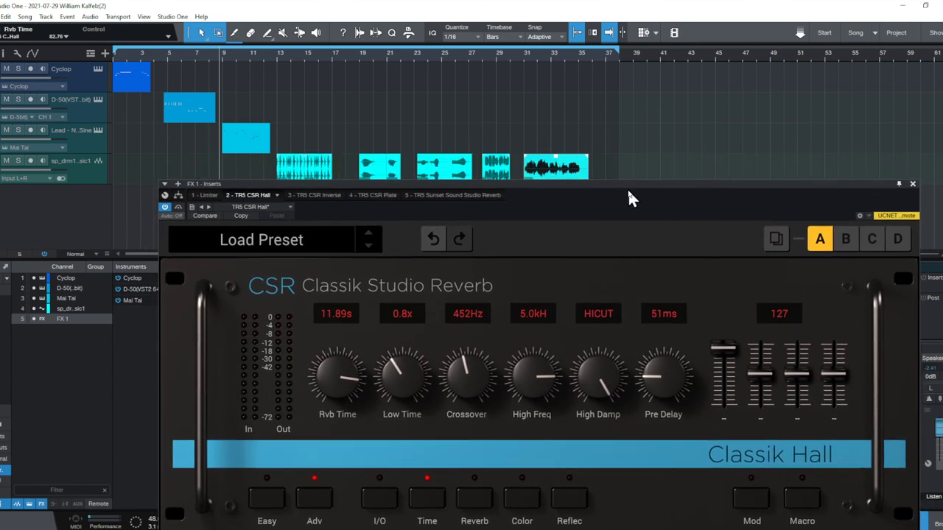
{"action": "left_click_drag", "start_coordinate": [334, 404], "coordinate": [581, 204]}
{"action": "key", "text": "space"}
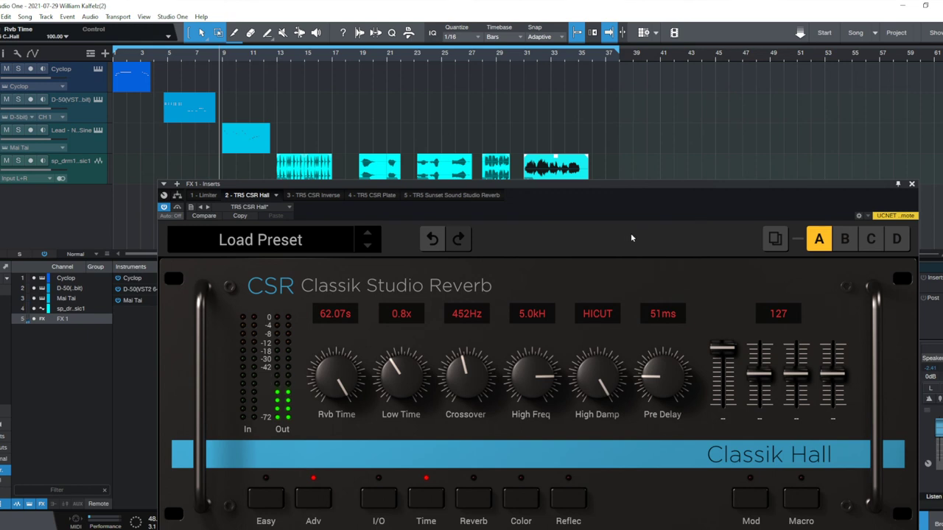
{"action": "left_click_drag", "start_coordinate": [343, 359], "coordinate": [343, 405]}
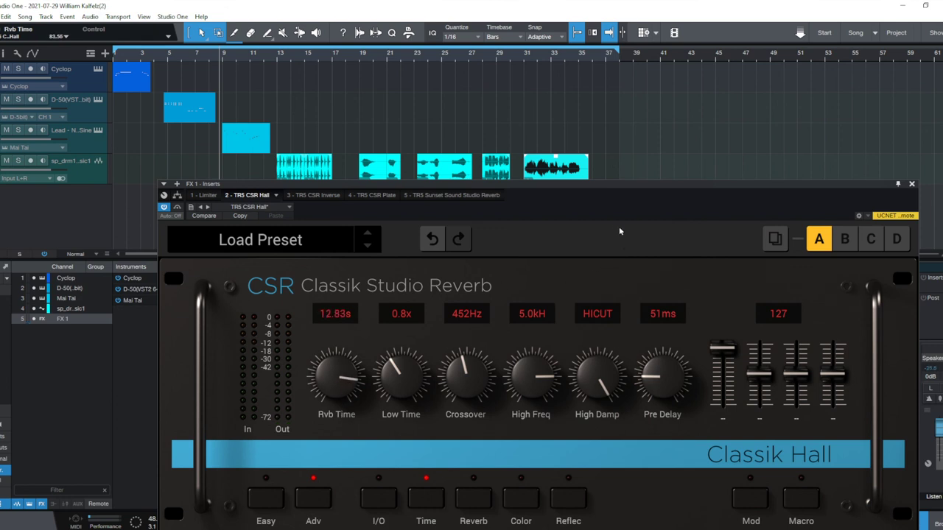
- Move the FX 1 inserts window up and switch to the TR5 Sunset Sound Studio Reverb
{"action": "left_click_drag", "start_coordinate": [639, 184], "coordinate": [595, 85]}
{"action": "left_click", "coordinate": [395, 96]}
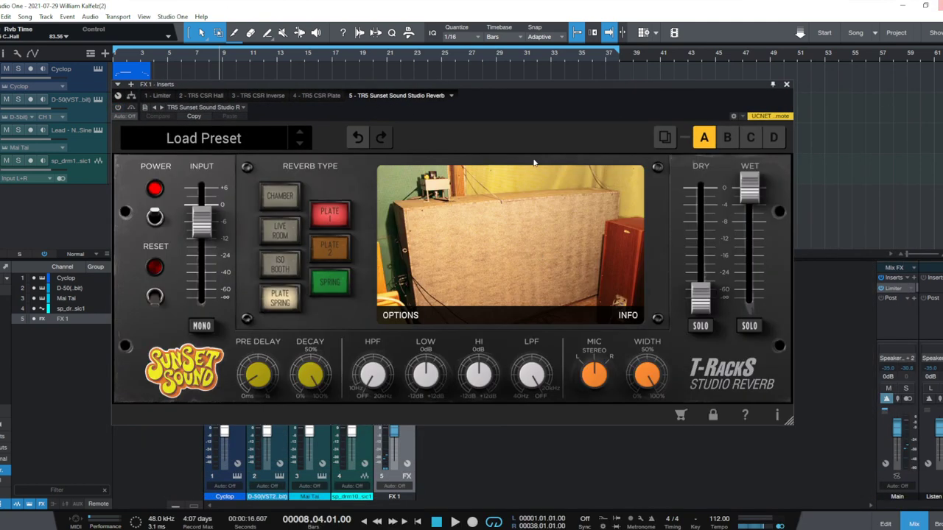